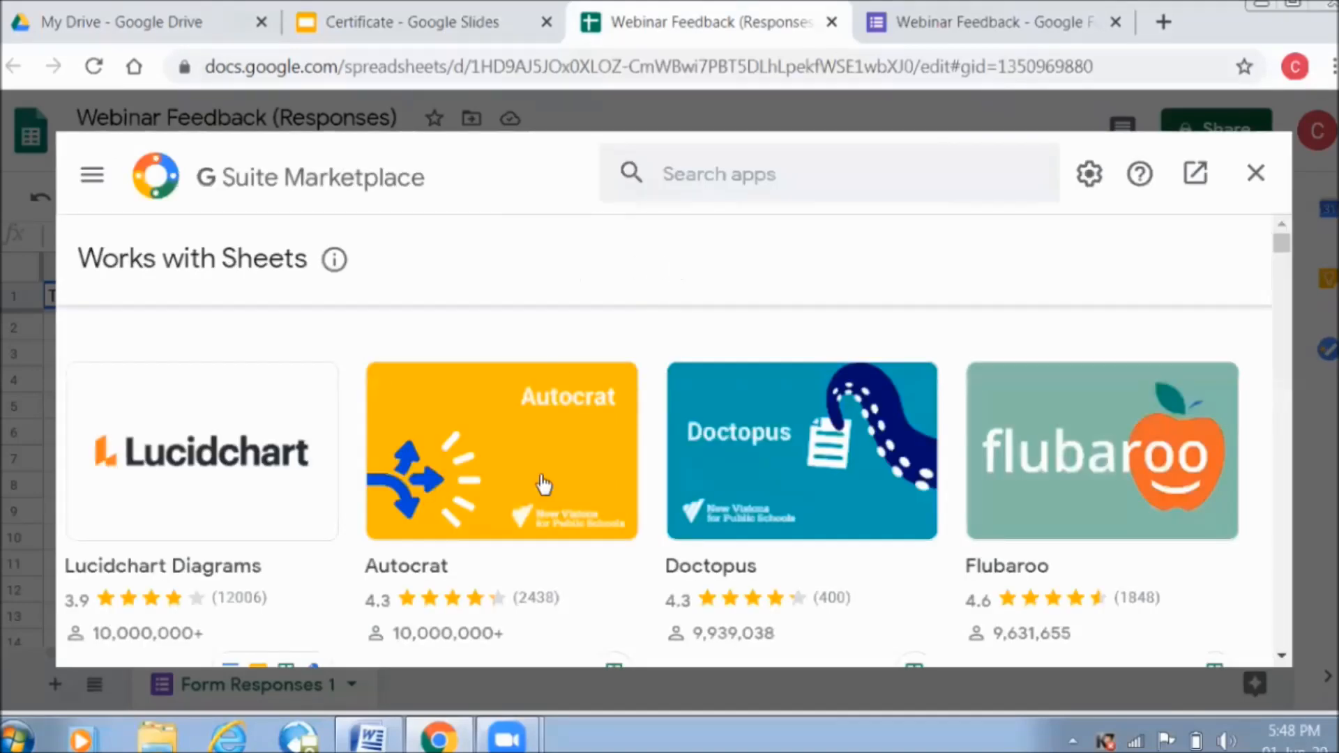
Install the Autocrat add-on from the G Suite Marketplace, granting it access to the existing Google account, and return to the spreadsheet
{"action": "left_click", "coordinate": [540, 475]}
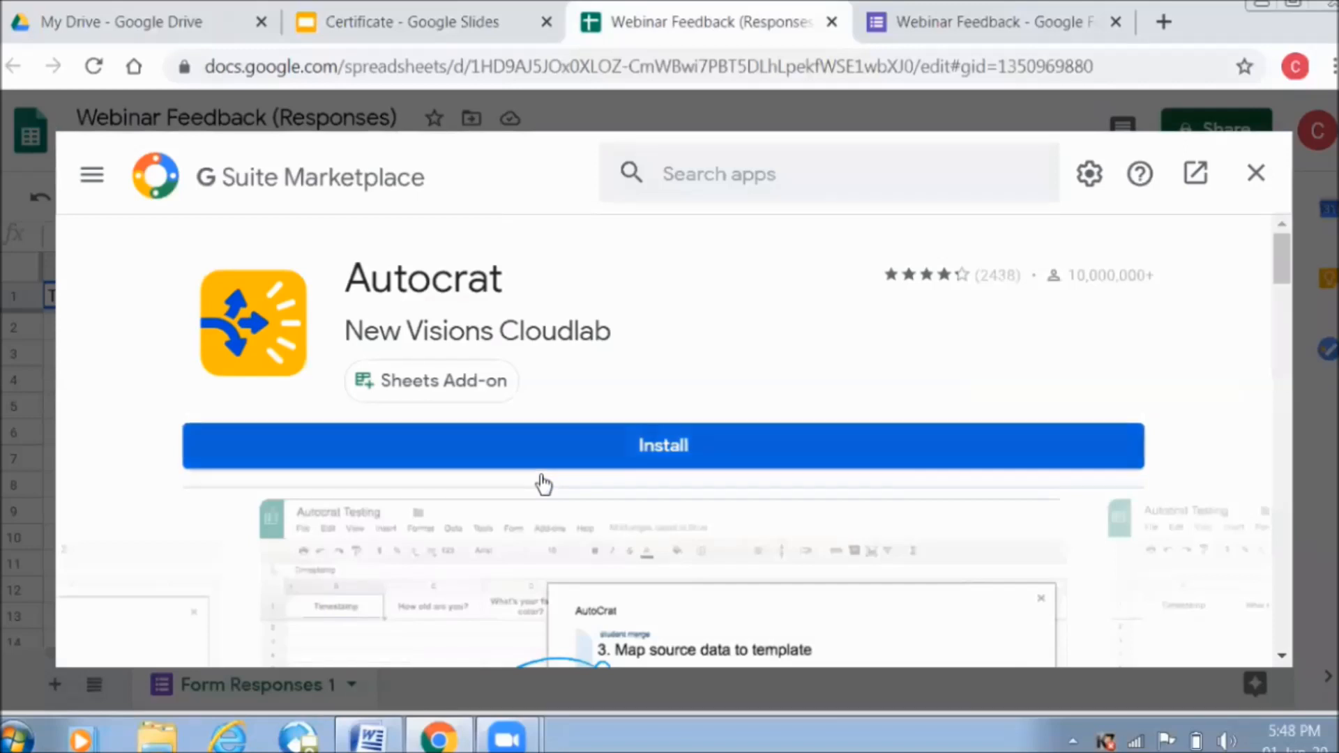
{"action": "left_click", "coordinate": [578, 434]}
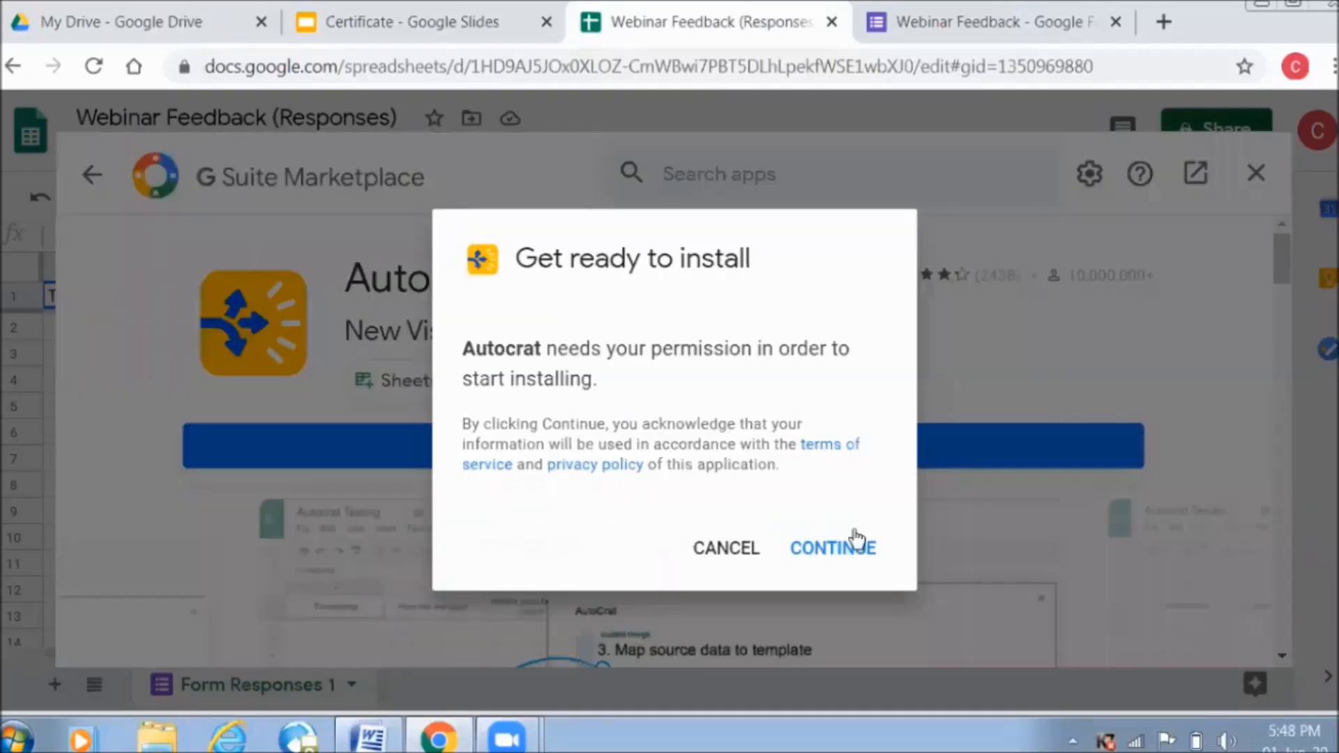
{"action": "left_click", "coordinate": [875, 548]}
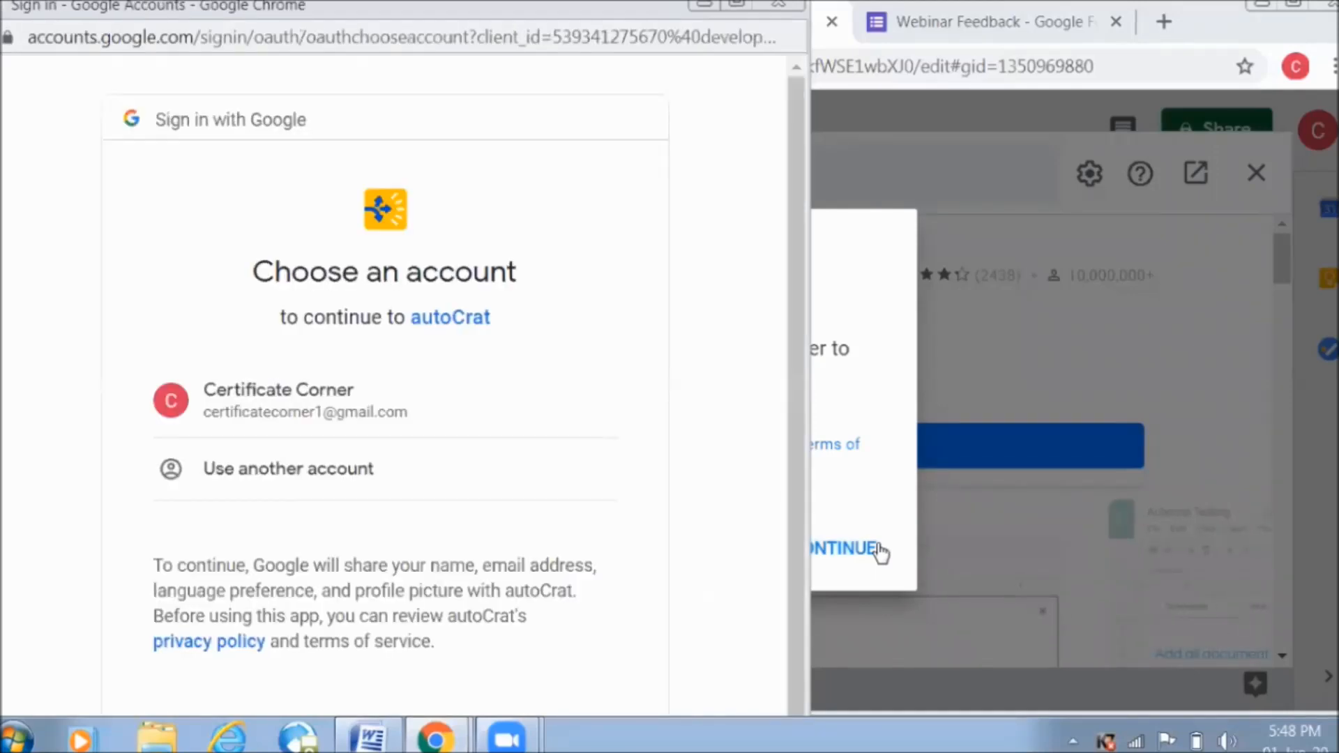
{"action": "left_click", "coordinate": [496, 412]}
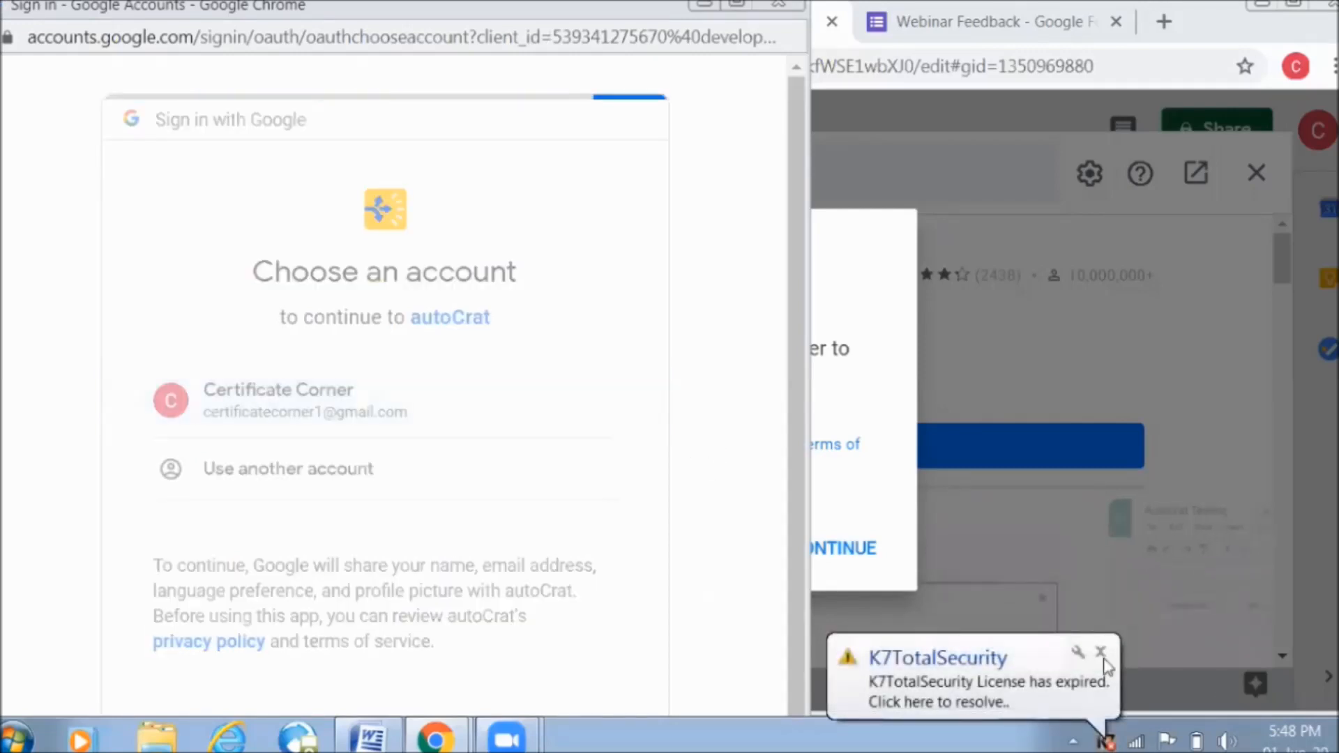
{"action": "left_click", "coordinate": [1099, 654]}
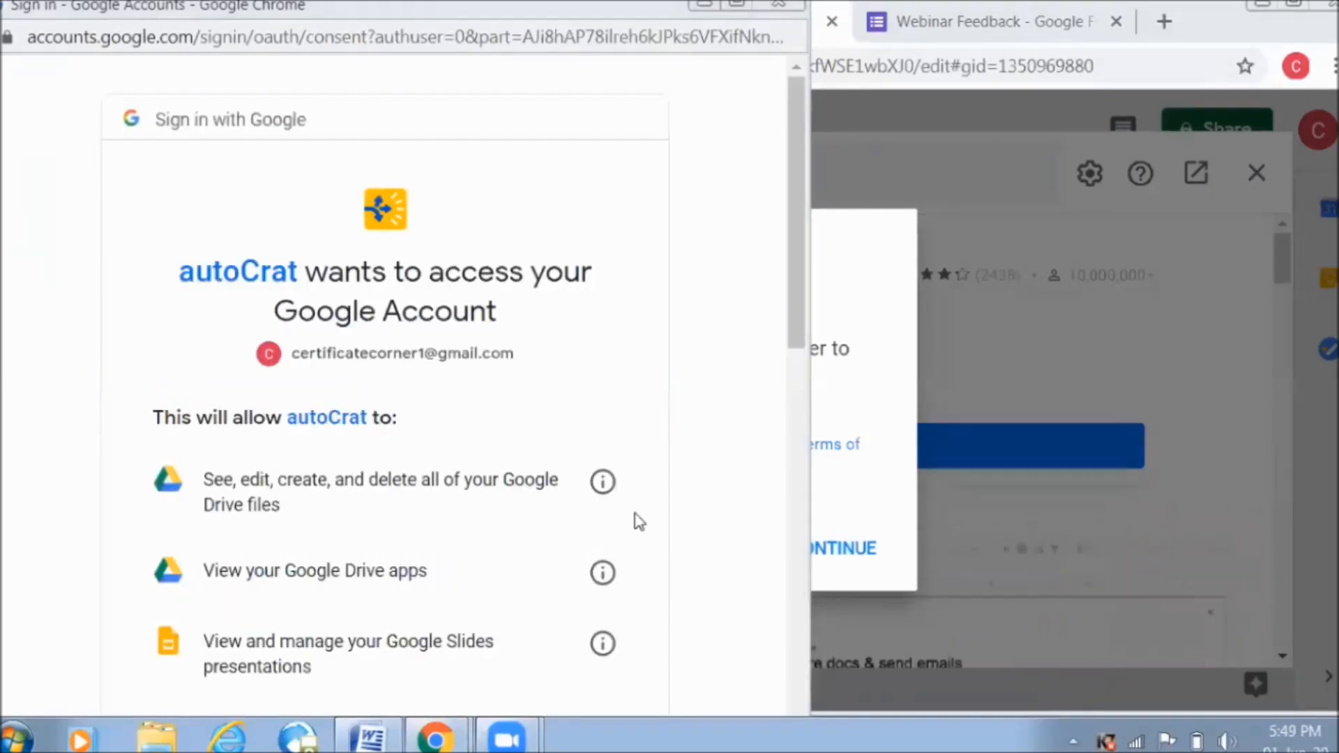
{"action": "scroll", "coordinate": [784, 360], "scroll_direction": "down", "scroll_amount": 10}
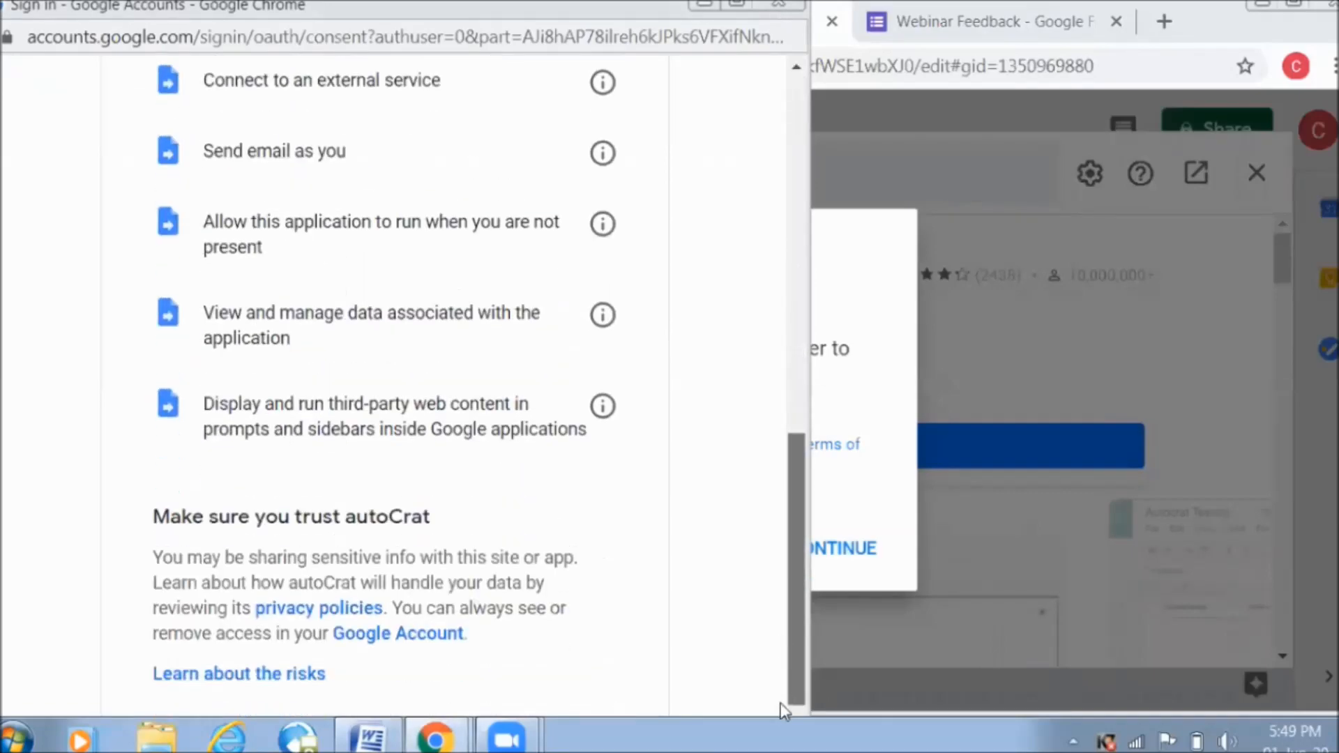
{"action": "left_click", "coordinate": [597, 634]}
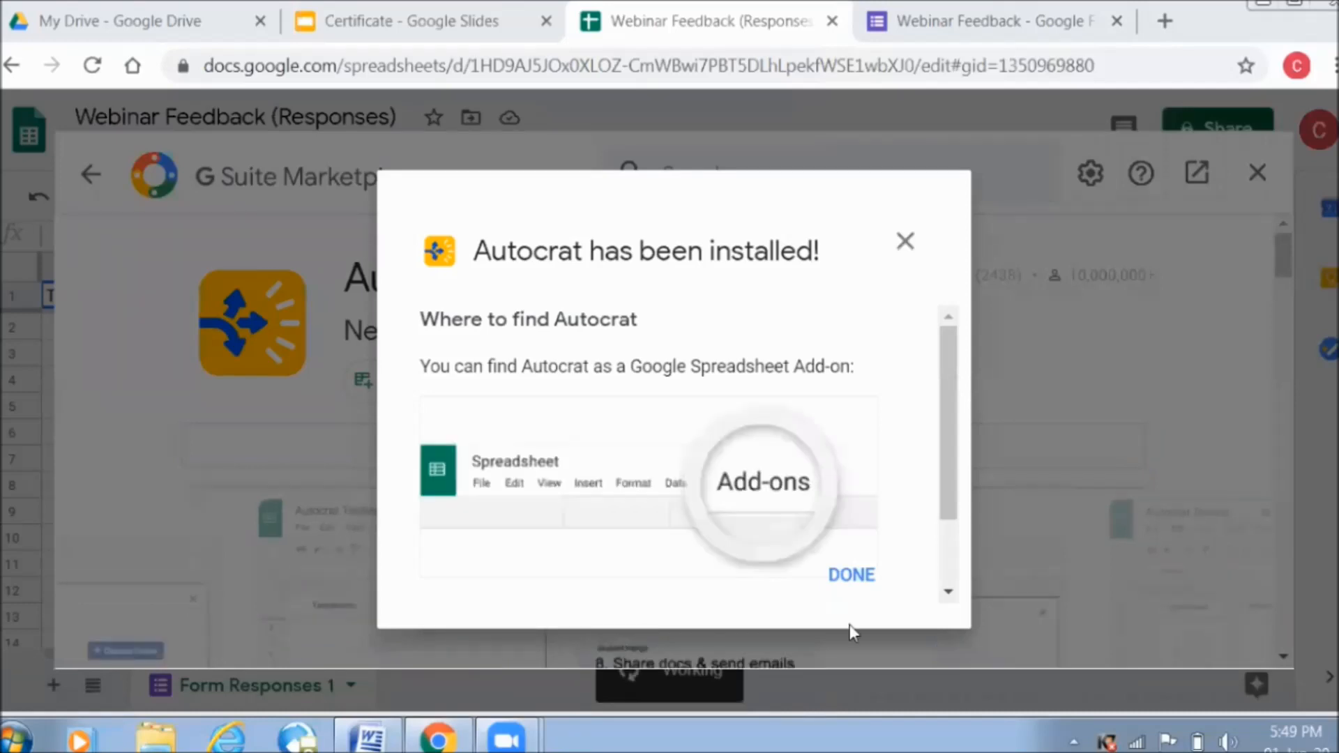
{"action": "left_click", "coordinate": [855, 576]}
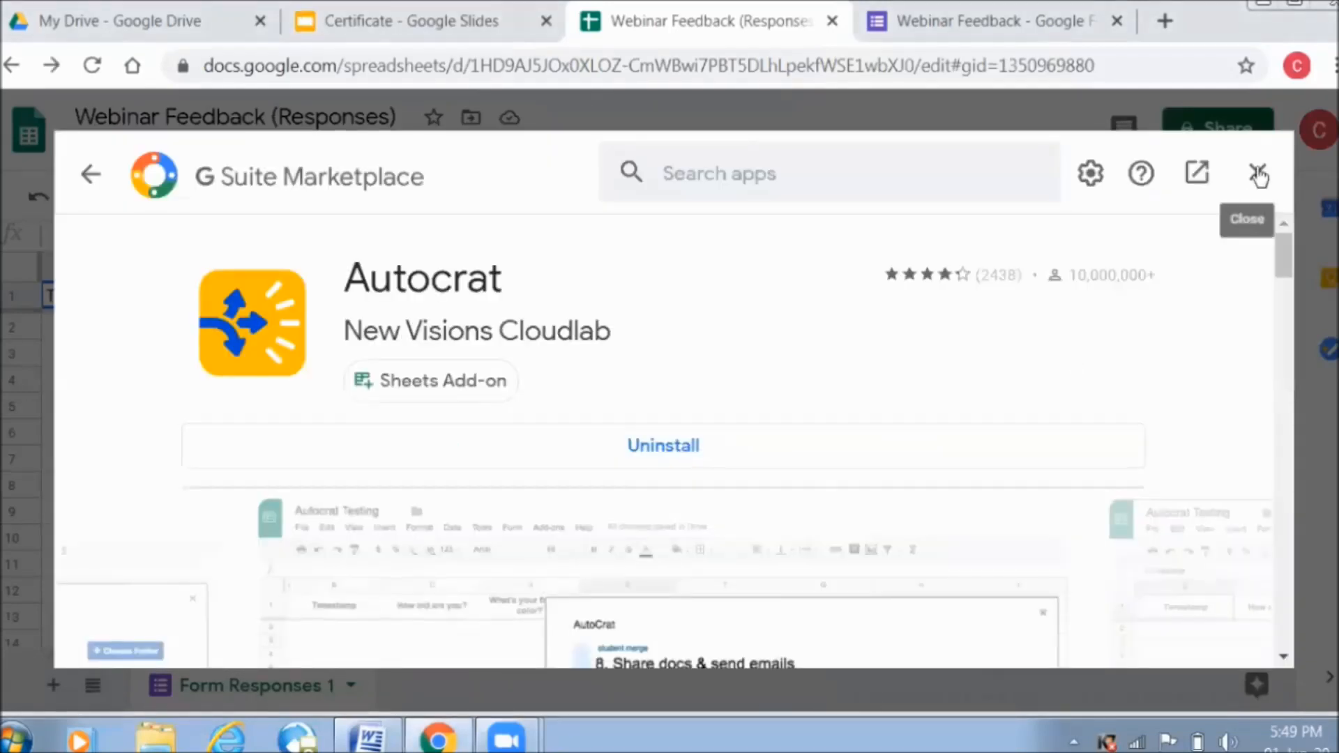
{"action": "left_click", "coordinate": [1257, 177]}
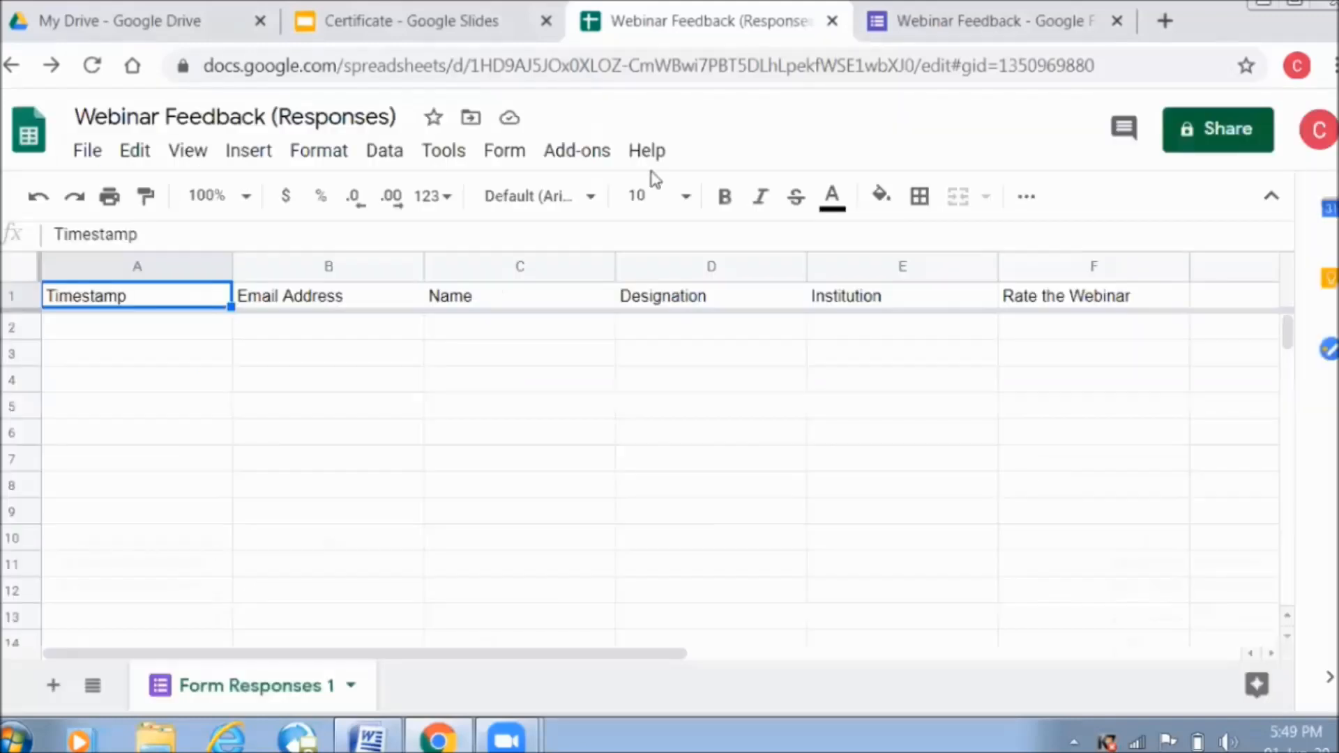
Open the Autocrat add-on and create a new merge job named "Certificate"
{"action": "left_click", "coordinate": [588, 148]}
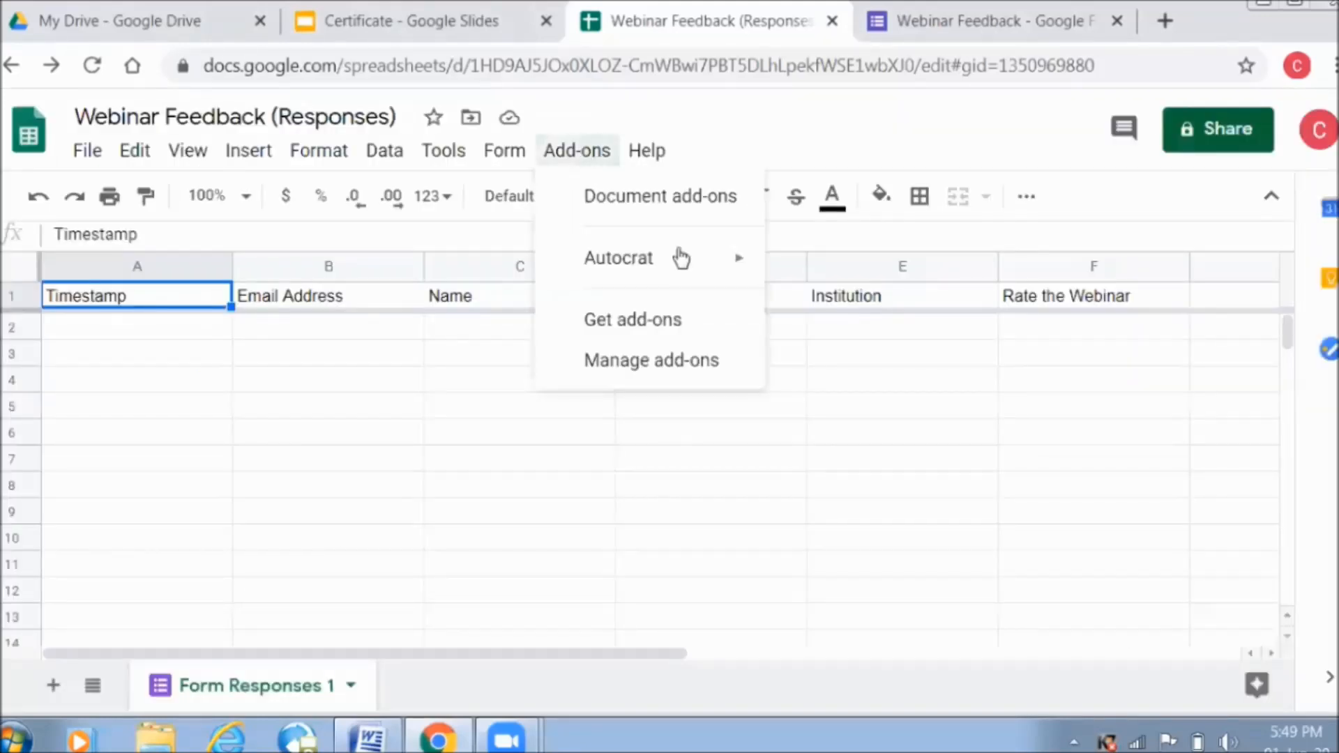
{"action": "mouse_move", "coordinate": [681, 257]}
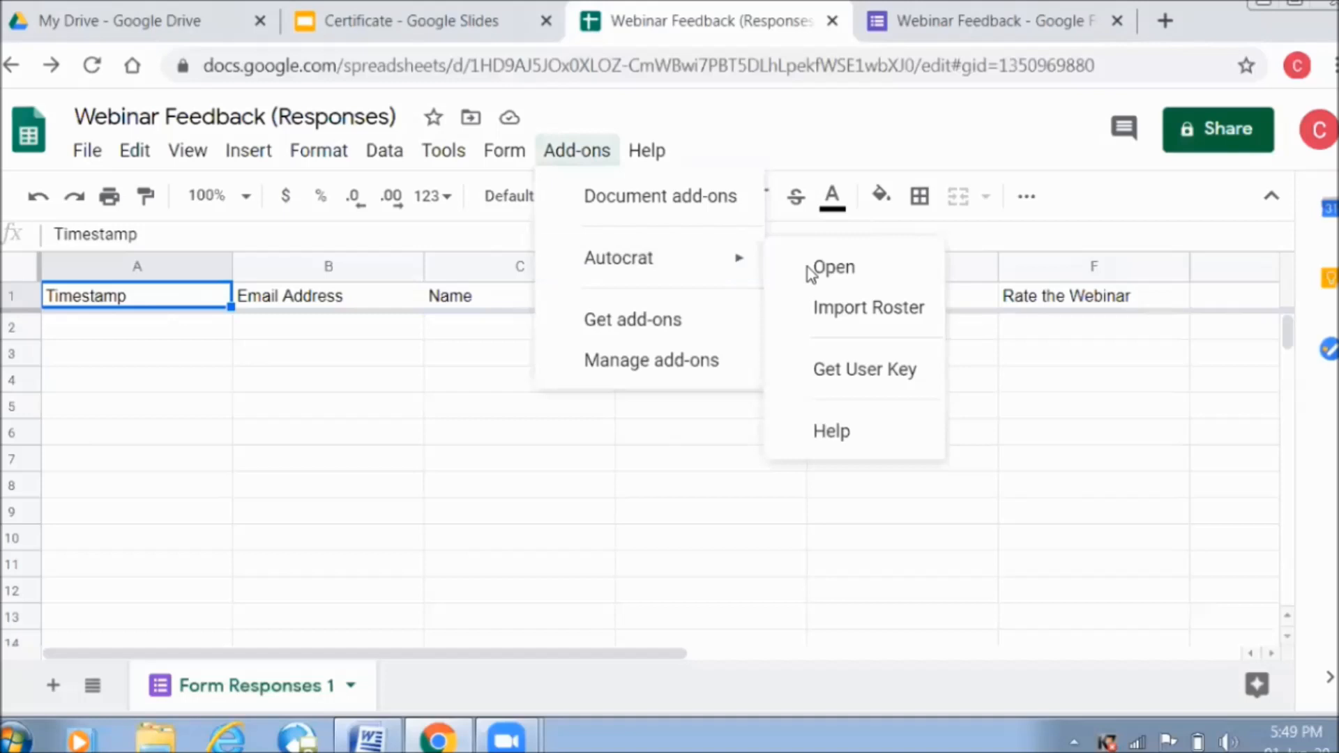
{"action": "left_click", "coordinate": [826, 276]}
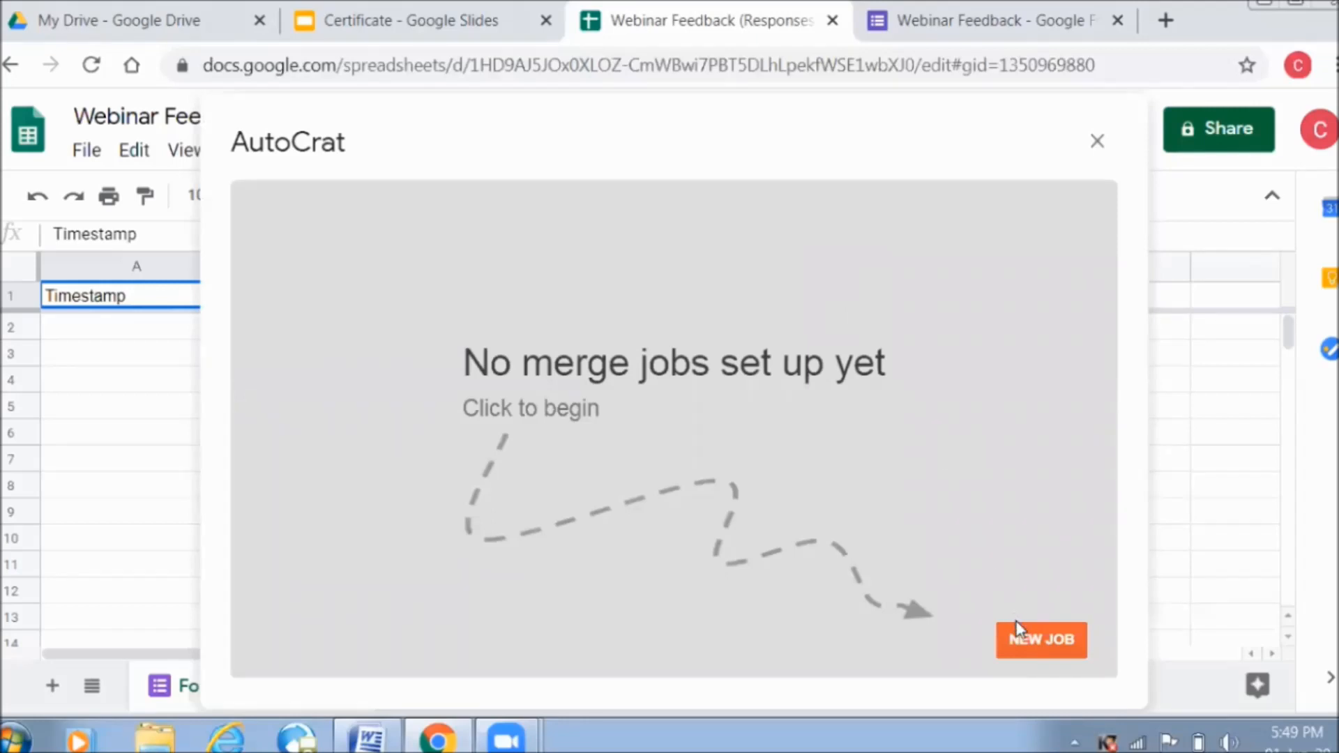
{"action": "left_click", "coordinate": [1023, 637]}
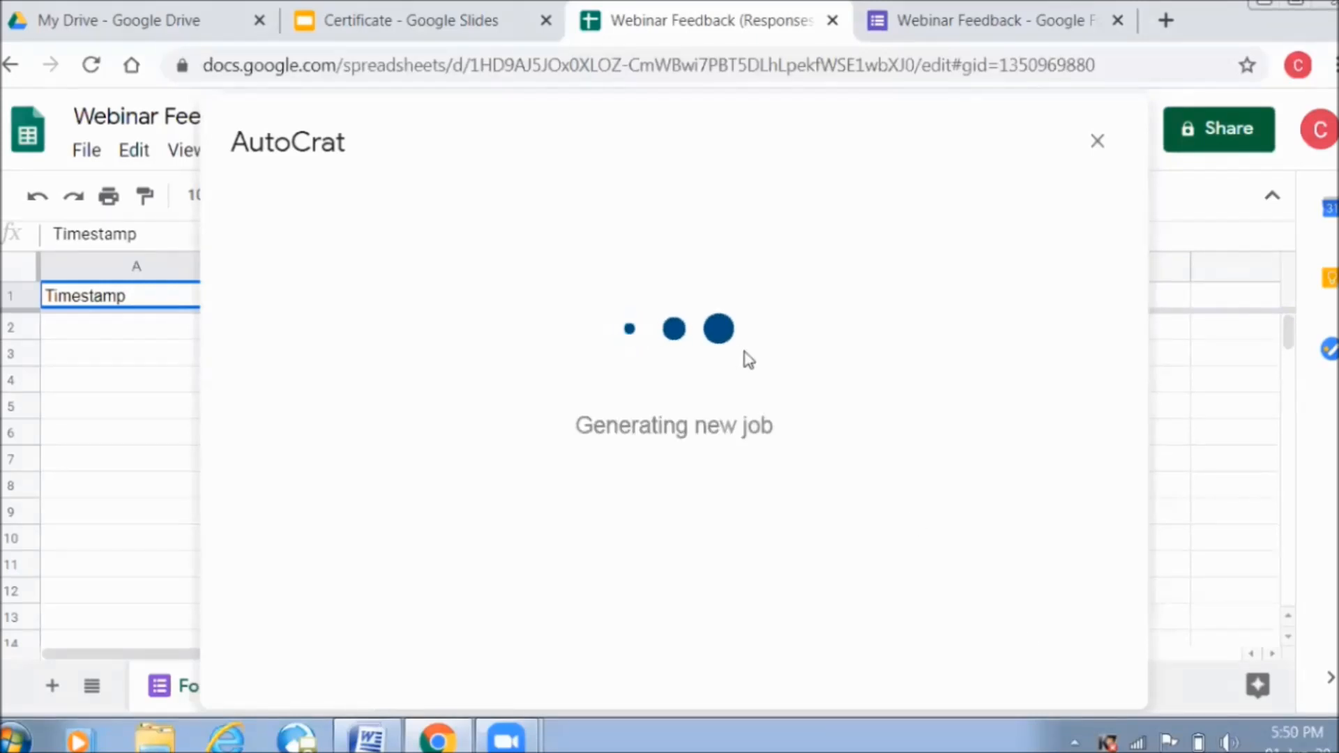
{"action": "left_click", "coordinate": [746, 320]}
{"action": "type", "text": "Certificate"}
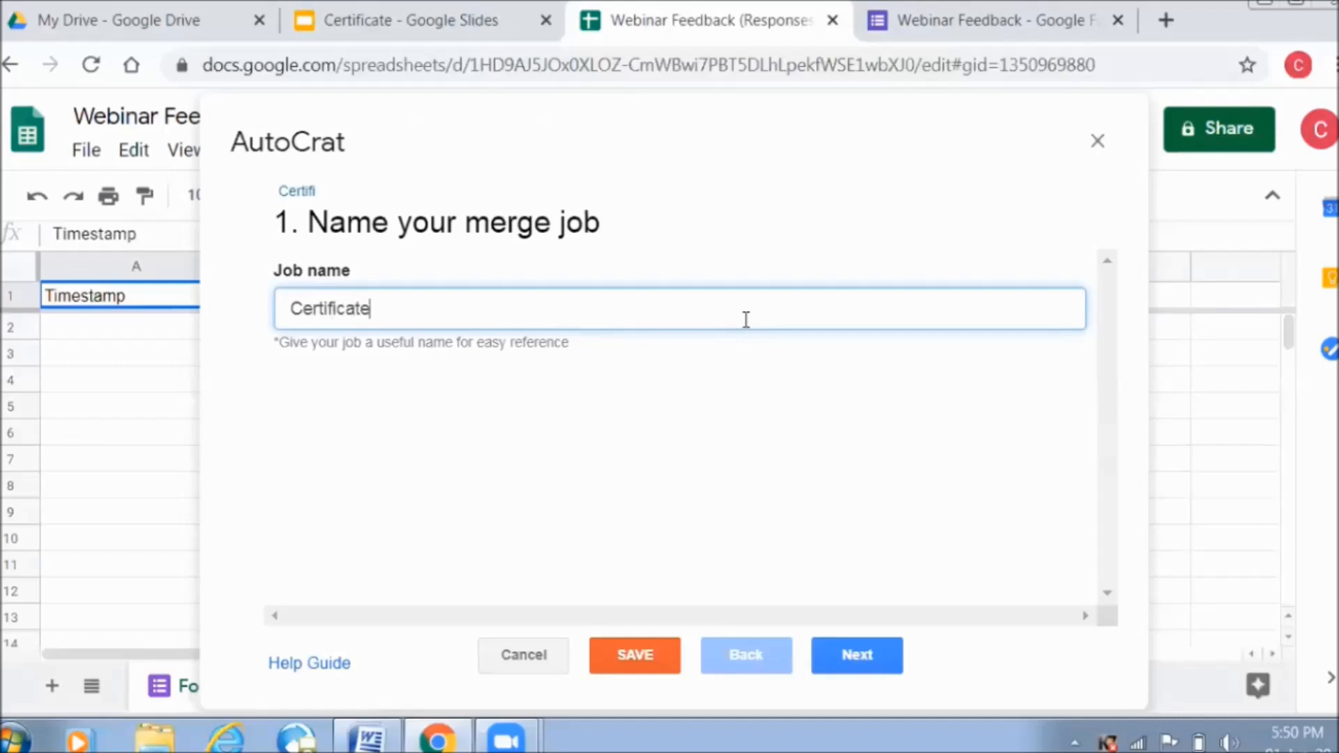
{"action": "left_click", "coordinate": [875, 657]}
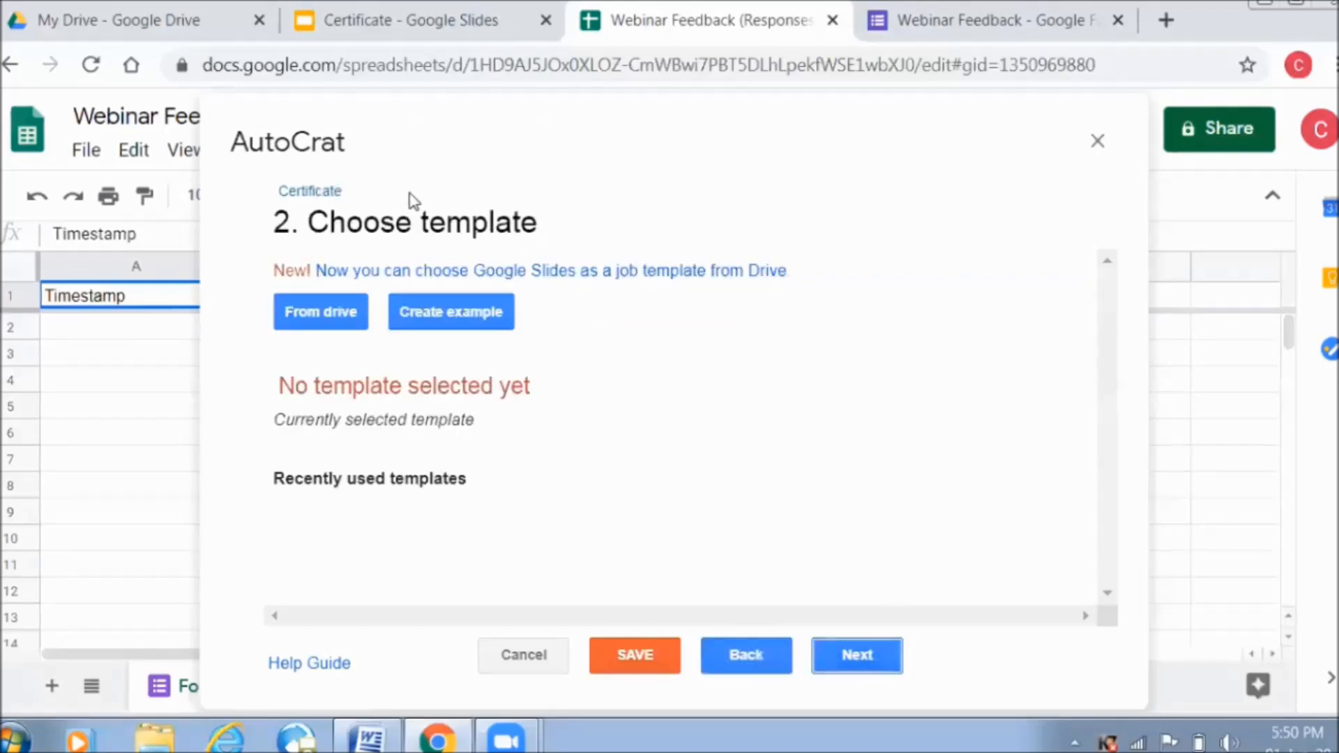
Choose the Certificate presentation from Drive as the job template and accept the column mappings for Name, Designation and Institution
{"action": "left_click", "coordinate": [338, 313]}
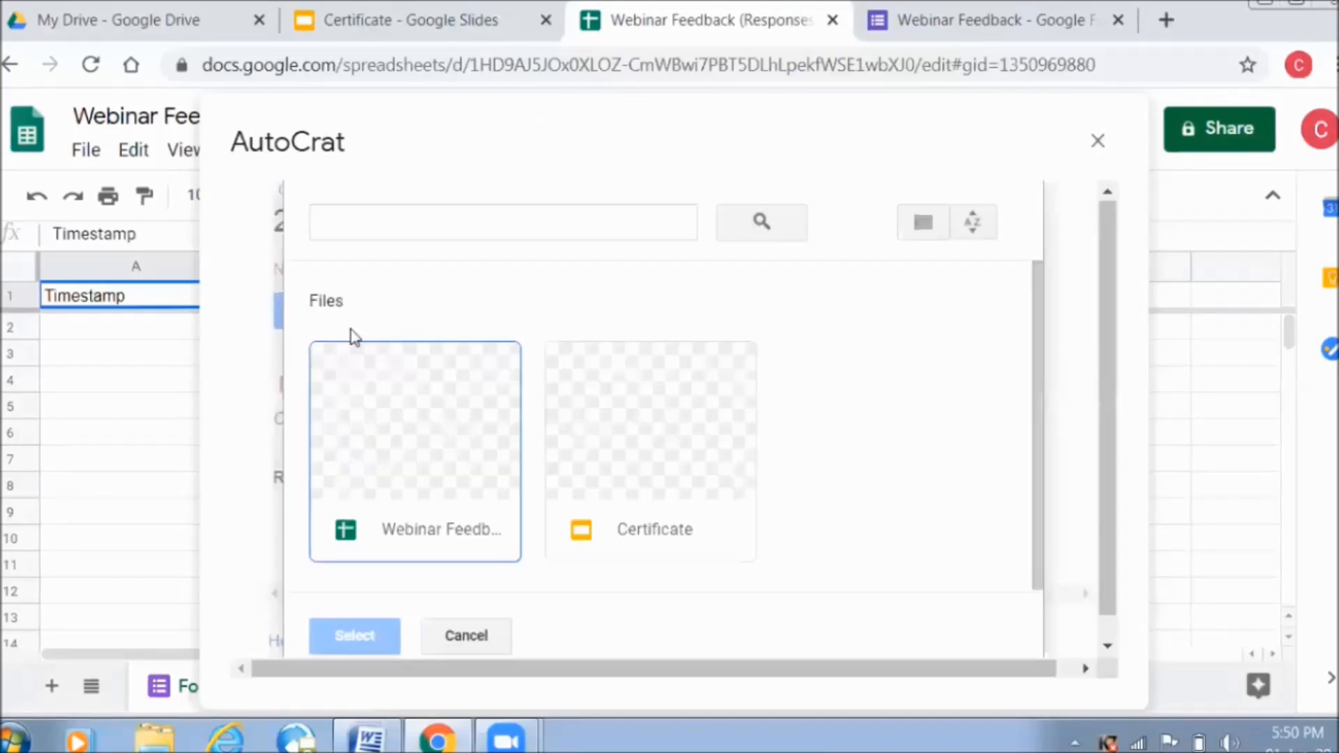
{"action": "left_click", "coordinate": [667, 507]}
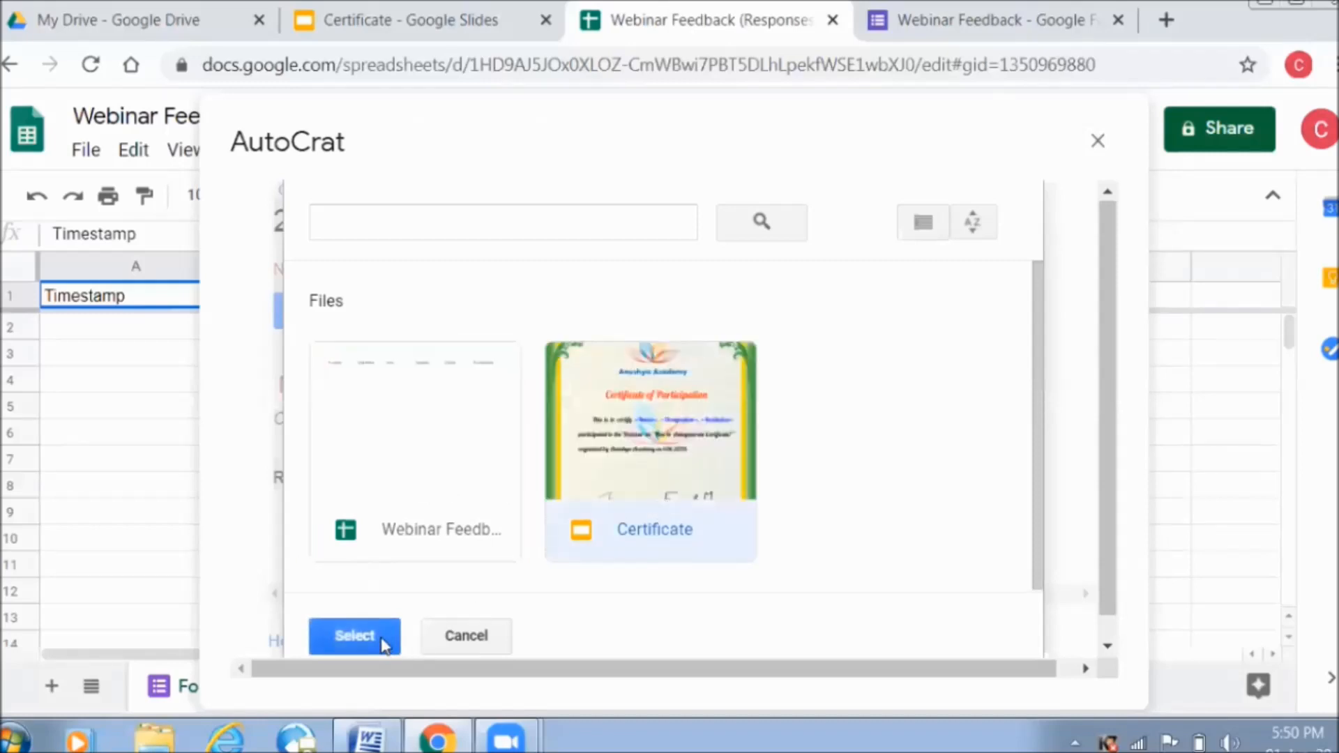
{"action": "left_click", "coordinate": [355, 635]}
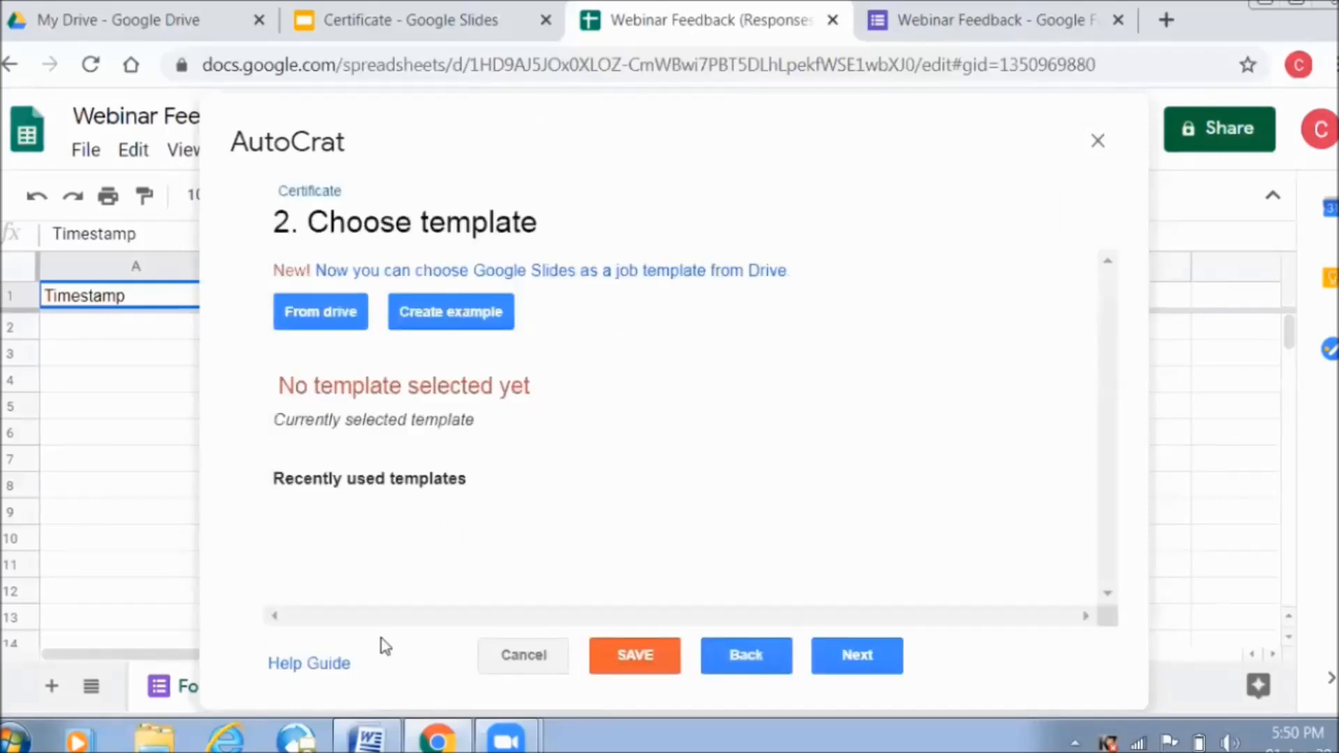
{"action": "left_click", "coordinate": [876, 659]}
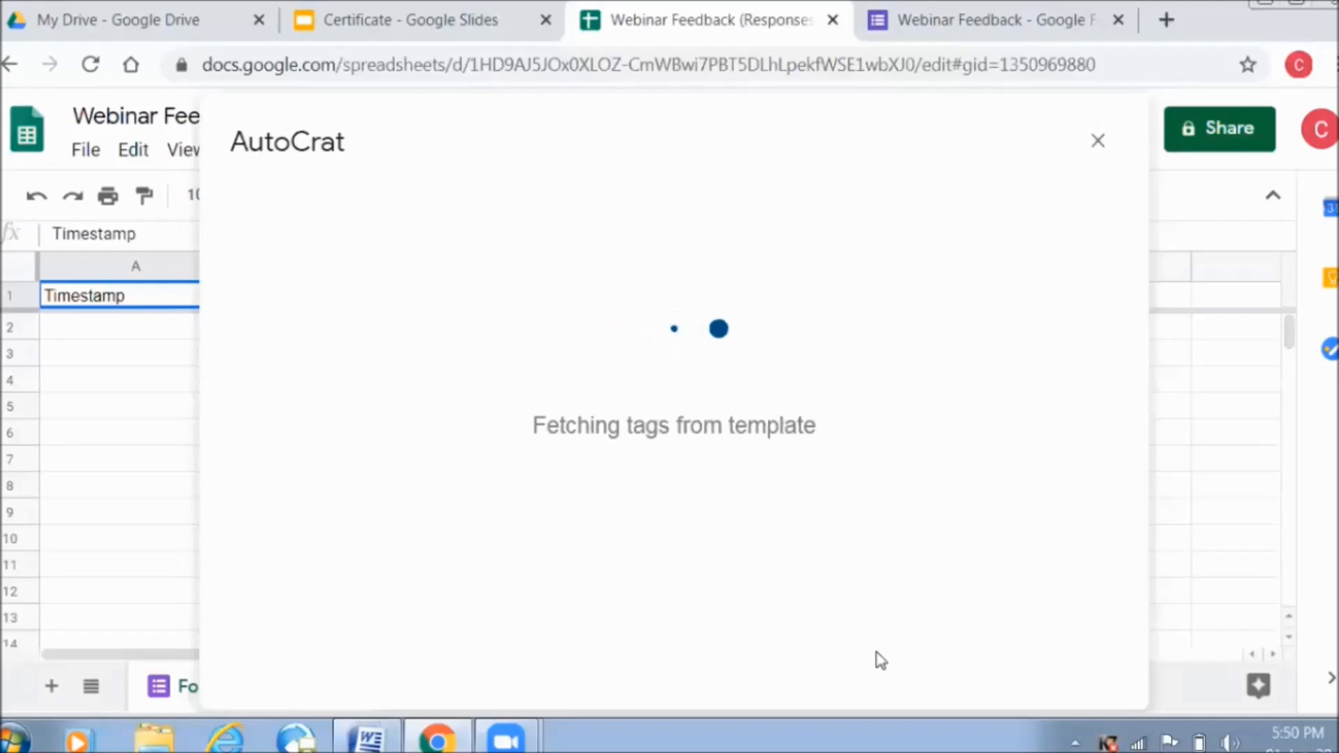
{"action": "left_click", "coordinate": [876, 653]}
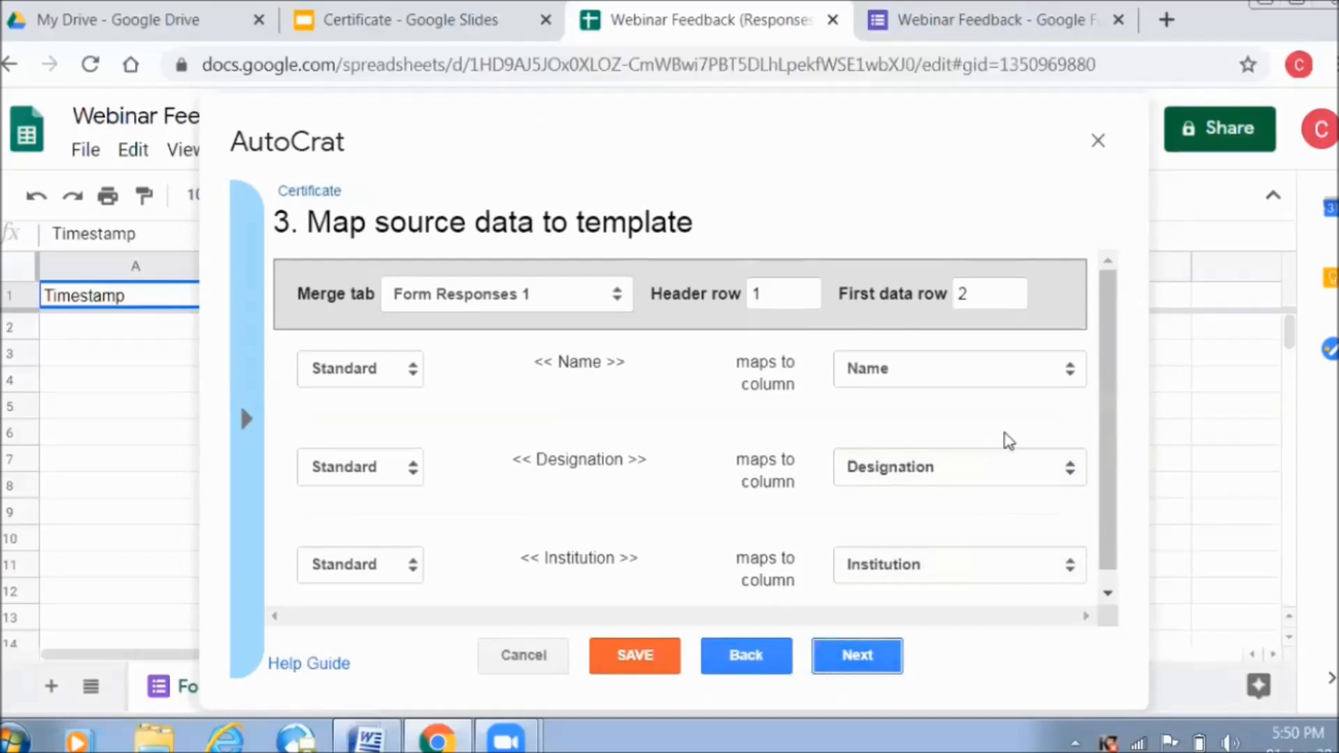
{"action": "left_click_drag", "start_coordinate": [1105, 431], "coordinate": [1106, 463]}
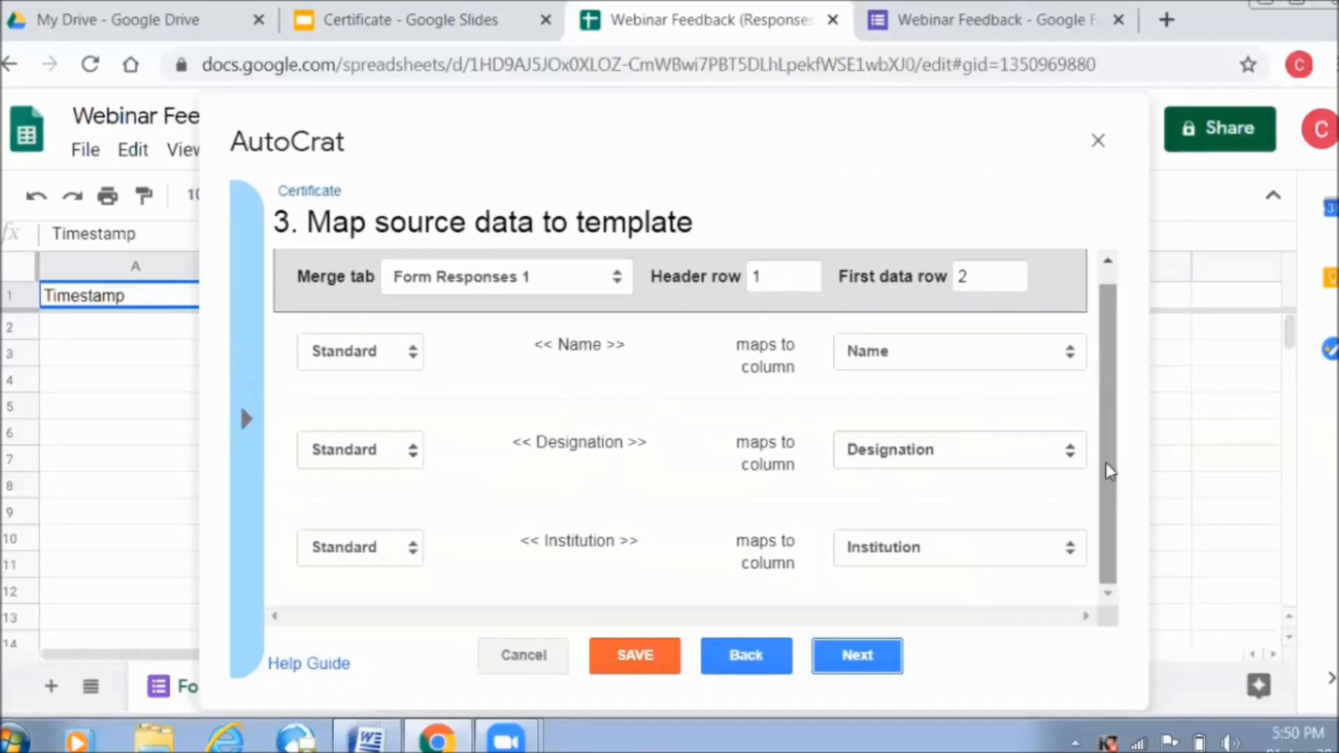
{"action": "left_click", "coordinate": [884, 666]}
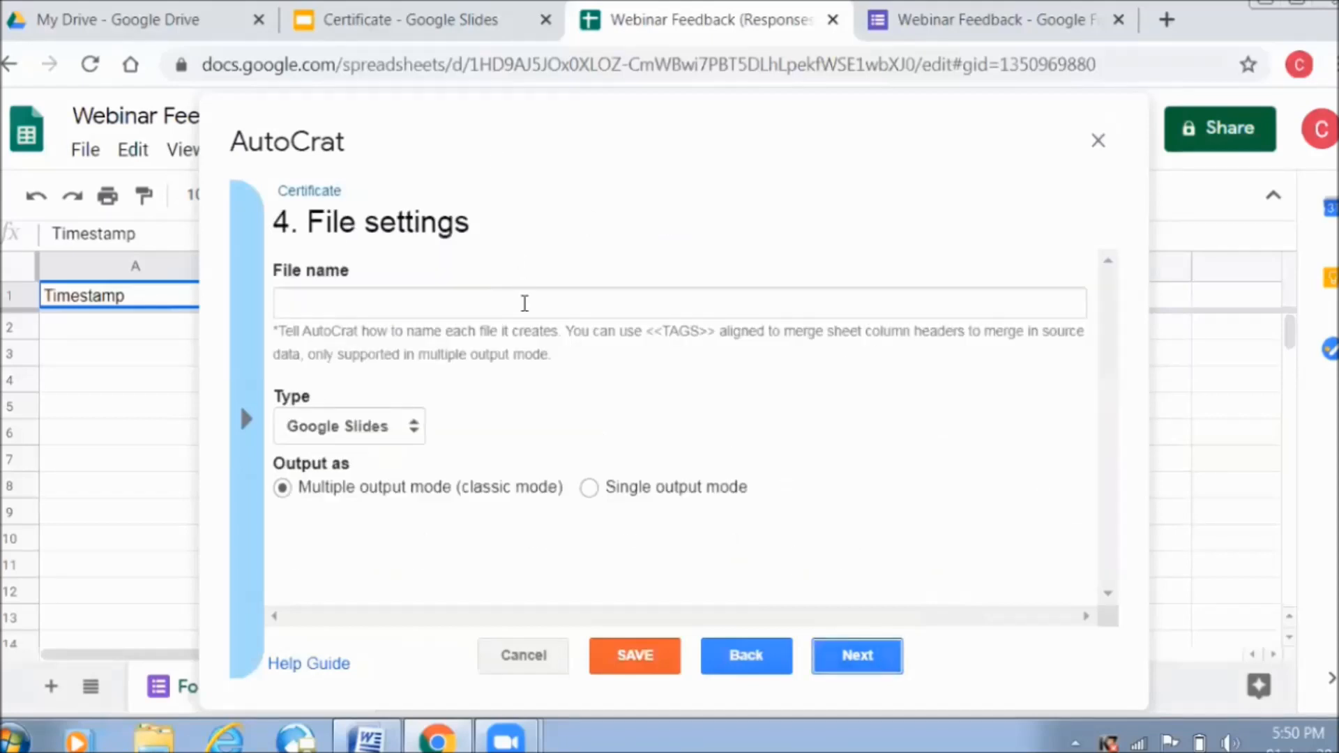
Set the output file name to "Certificate for <<Name>>" and the file type to PDF, keeping multiple output mode
{"action": "left_click", "coordinate": [524, 303]}
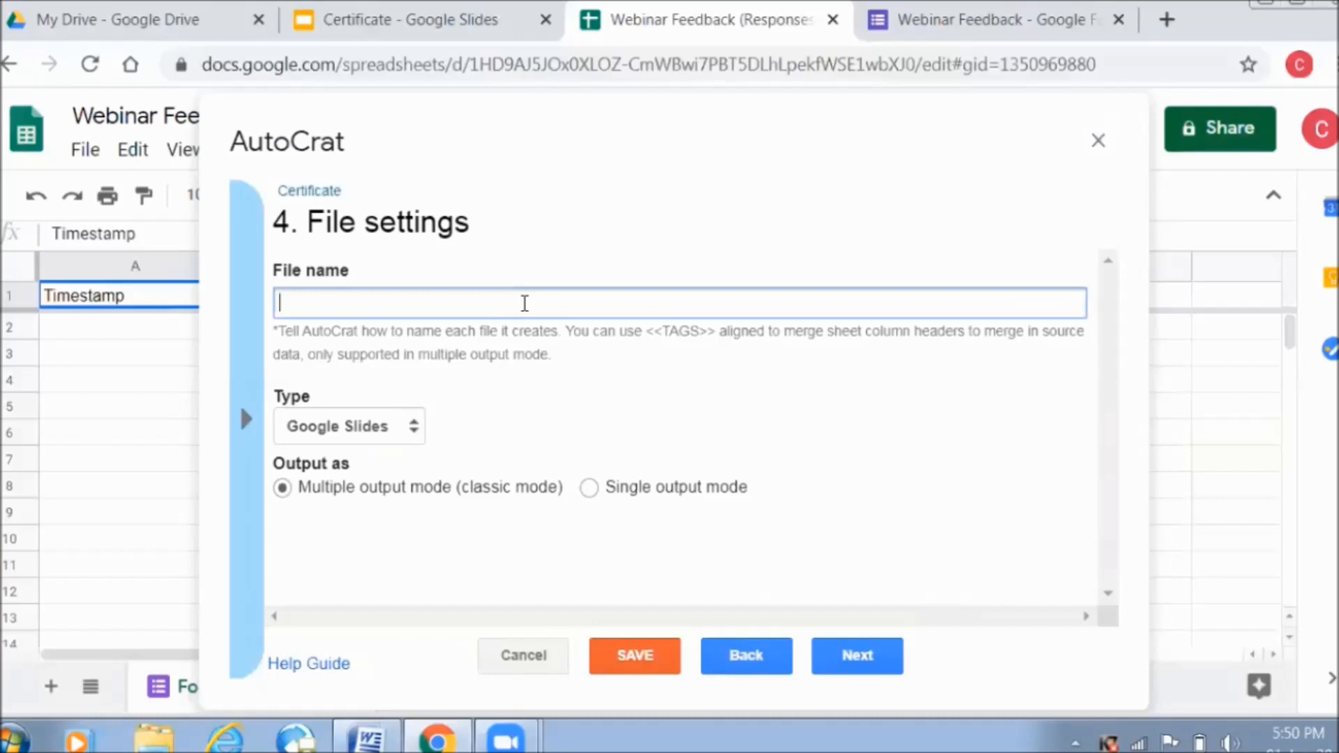
{"action": "type", "text": "Certificate for"}
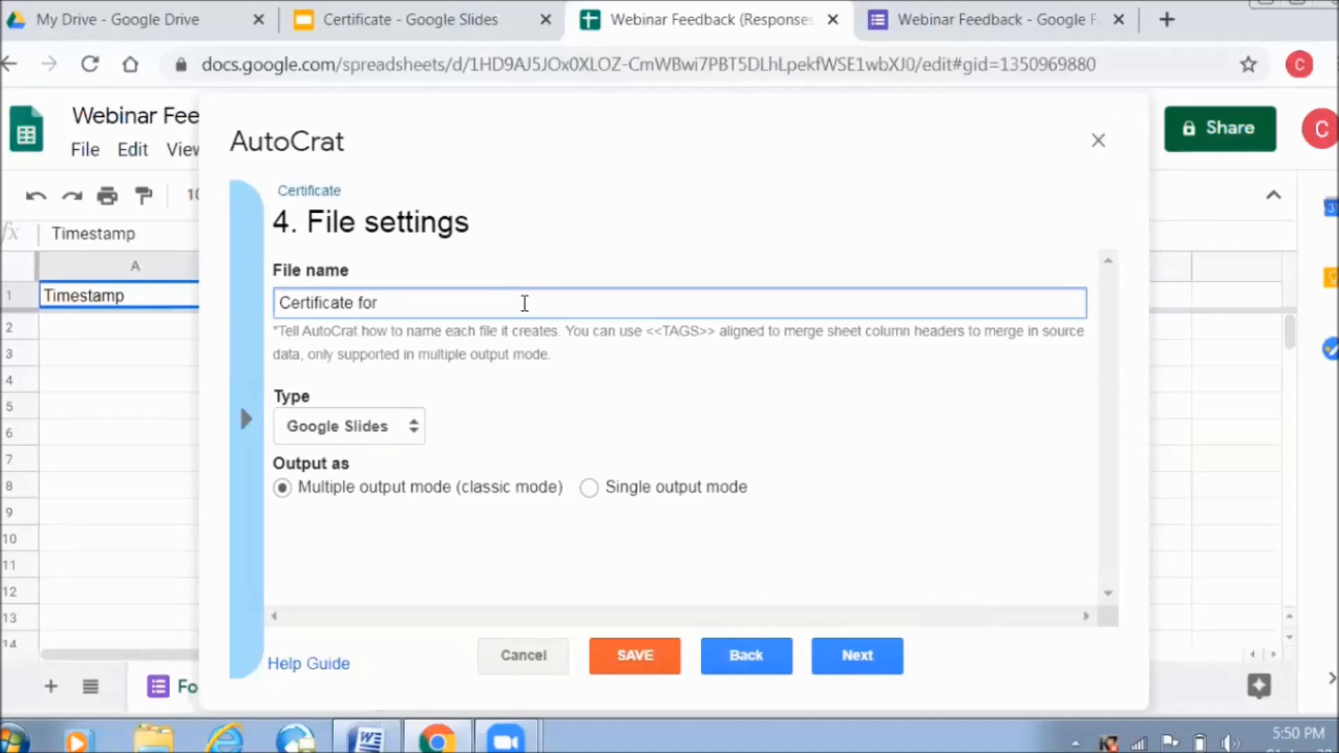
{"action": "type", "text": " <<Name>>"}
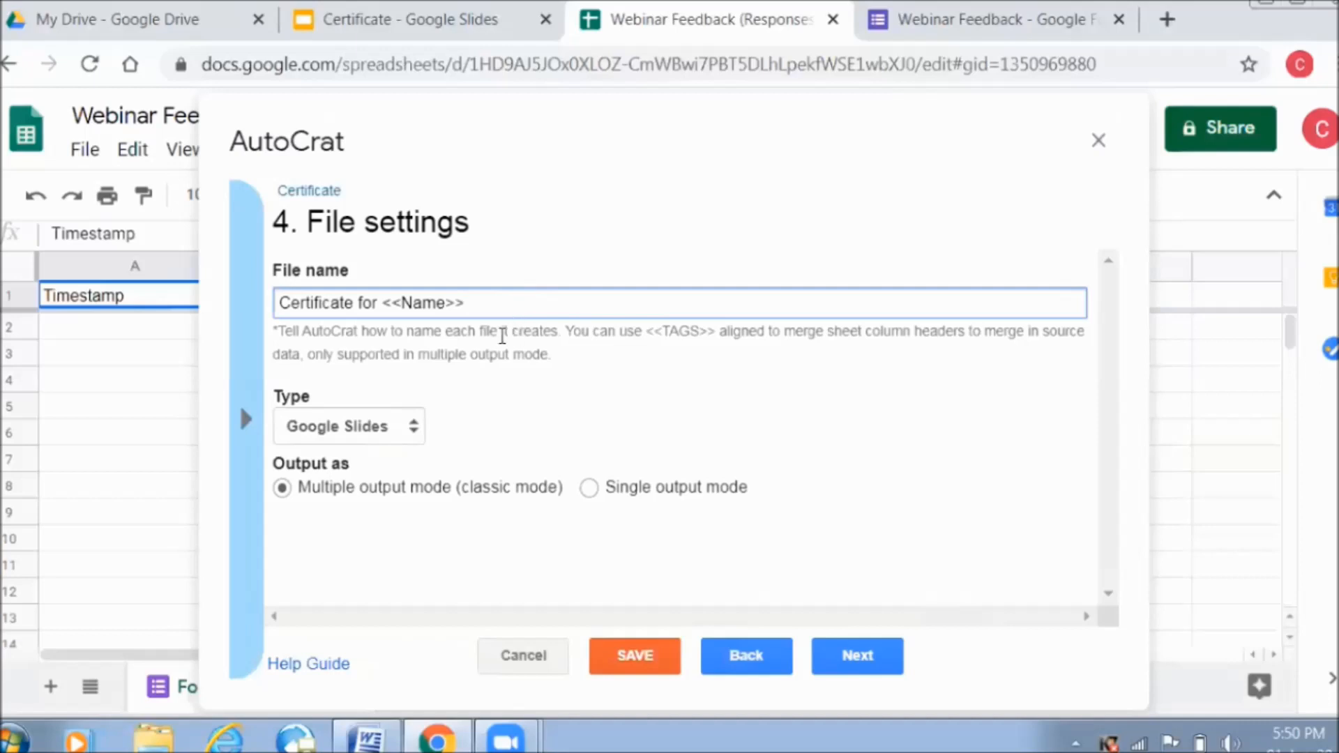
{"action": "left_click", "coordinate": [397, 430]}
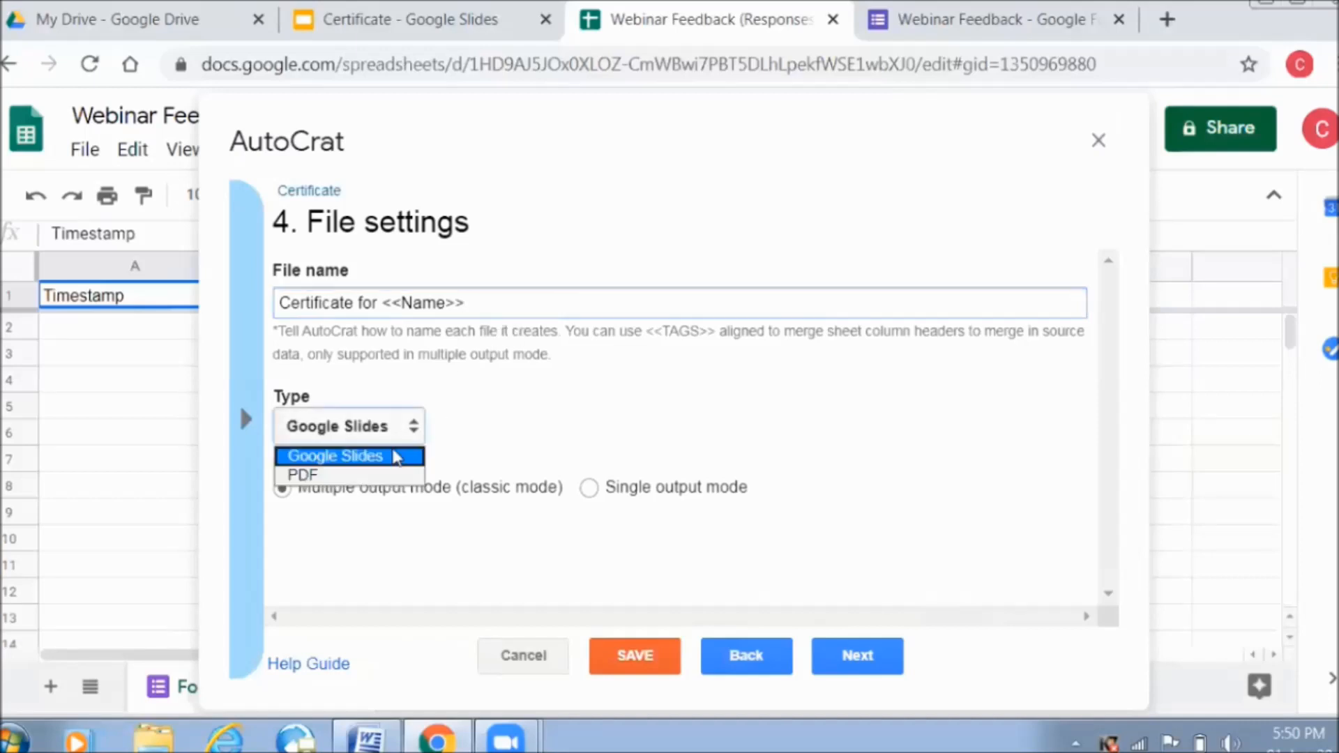
{"action": "left_click", "coordinate": [390, 476]}
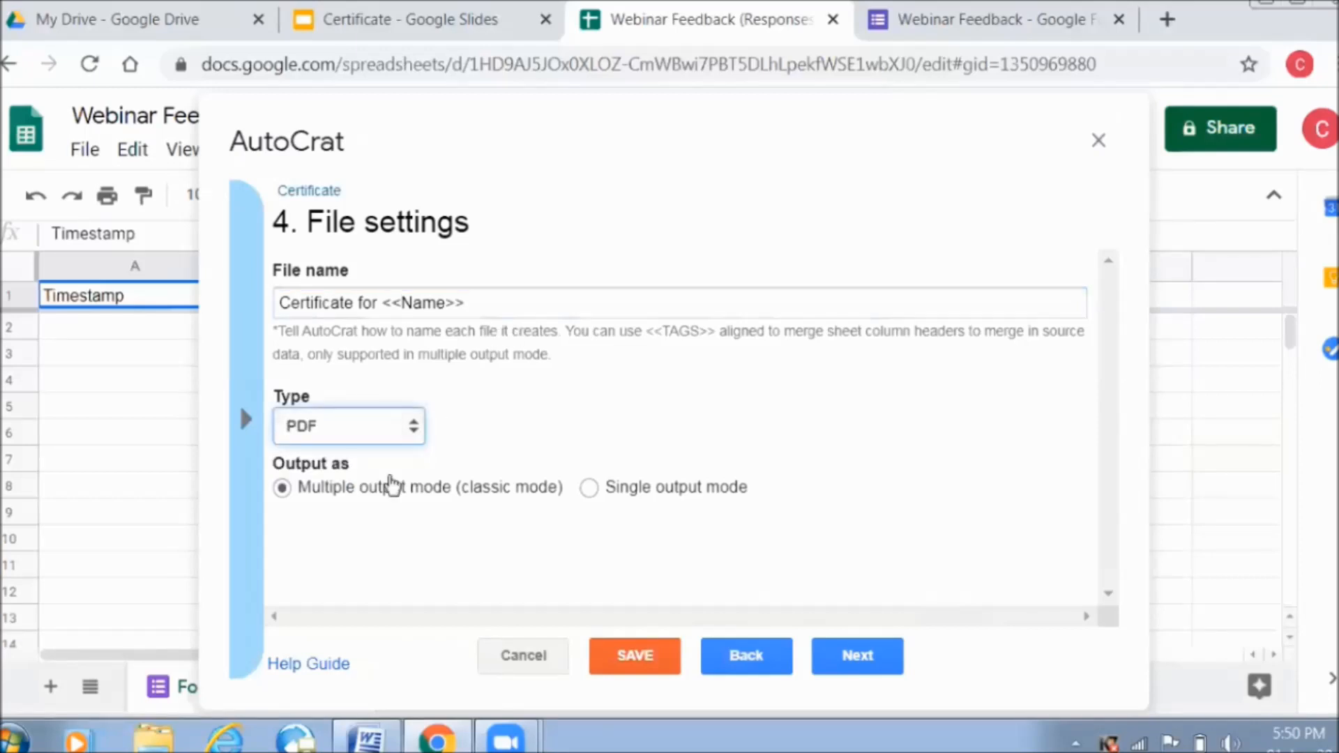
{"action": "left_click", "coordinate": [855, 656]}
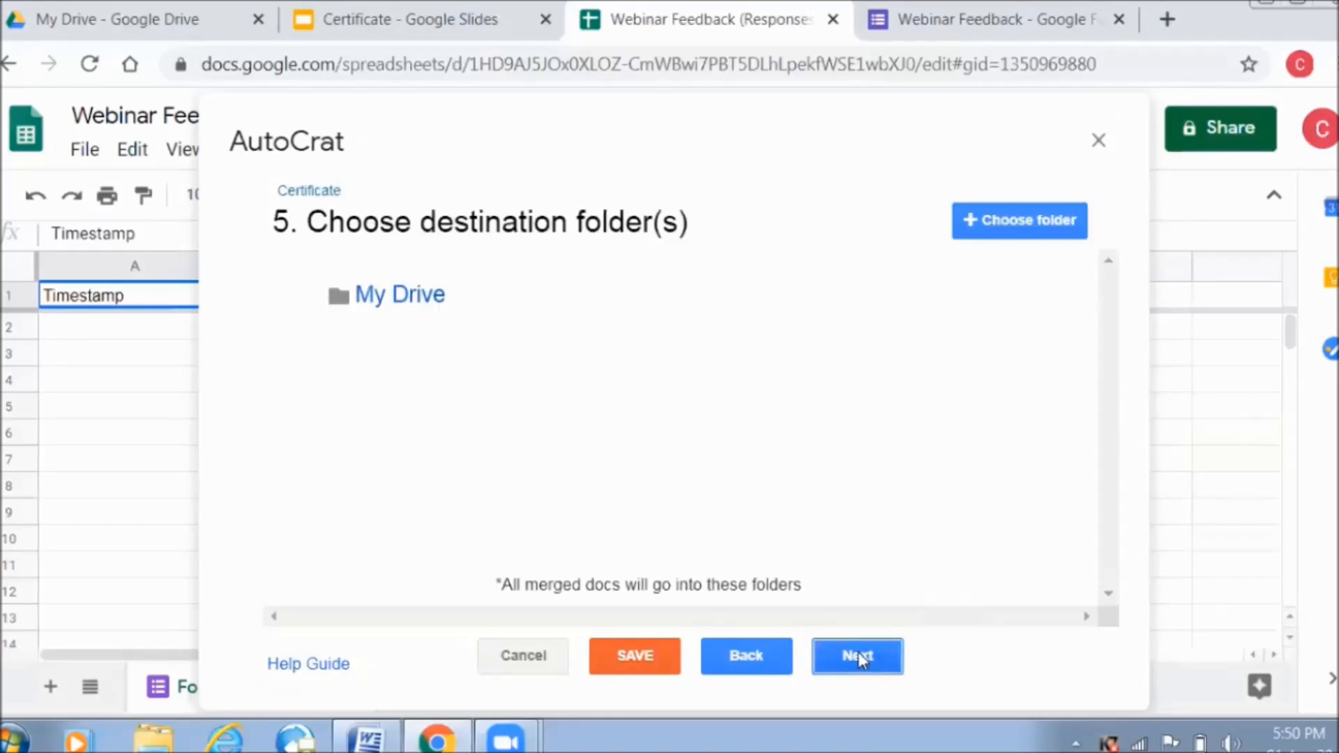
Add the Webinar Certificate folder as the merge destination and remove My Drive from the destination folders
{"action": "left_click", "coordinate": [1023, 219]}
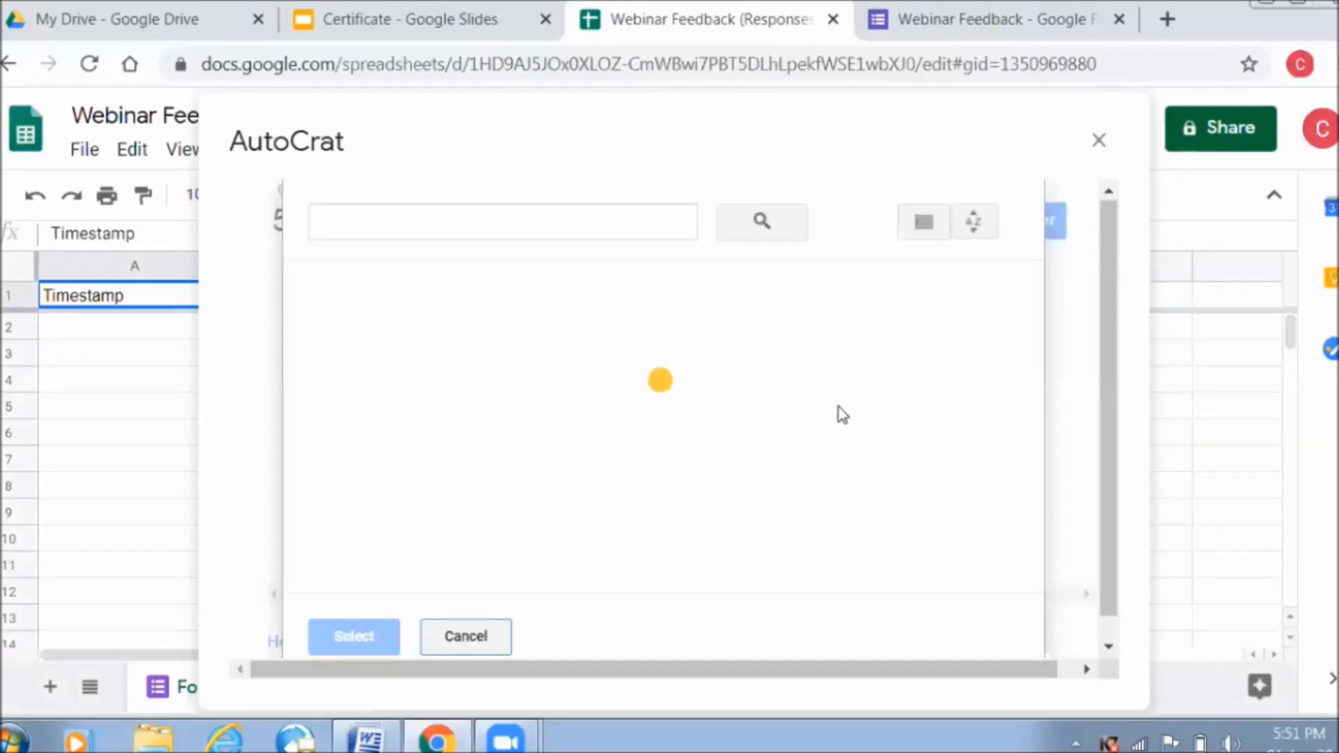
{"action": "left_click", "coordinate": [470, 388]}
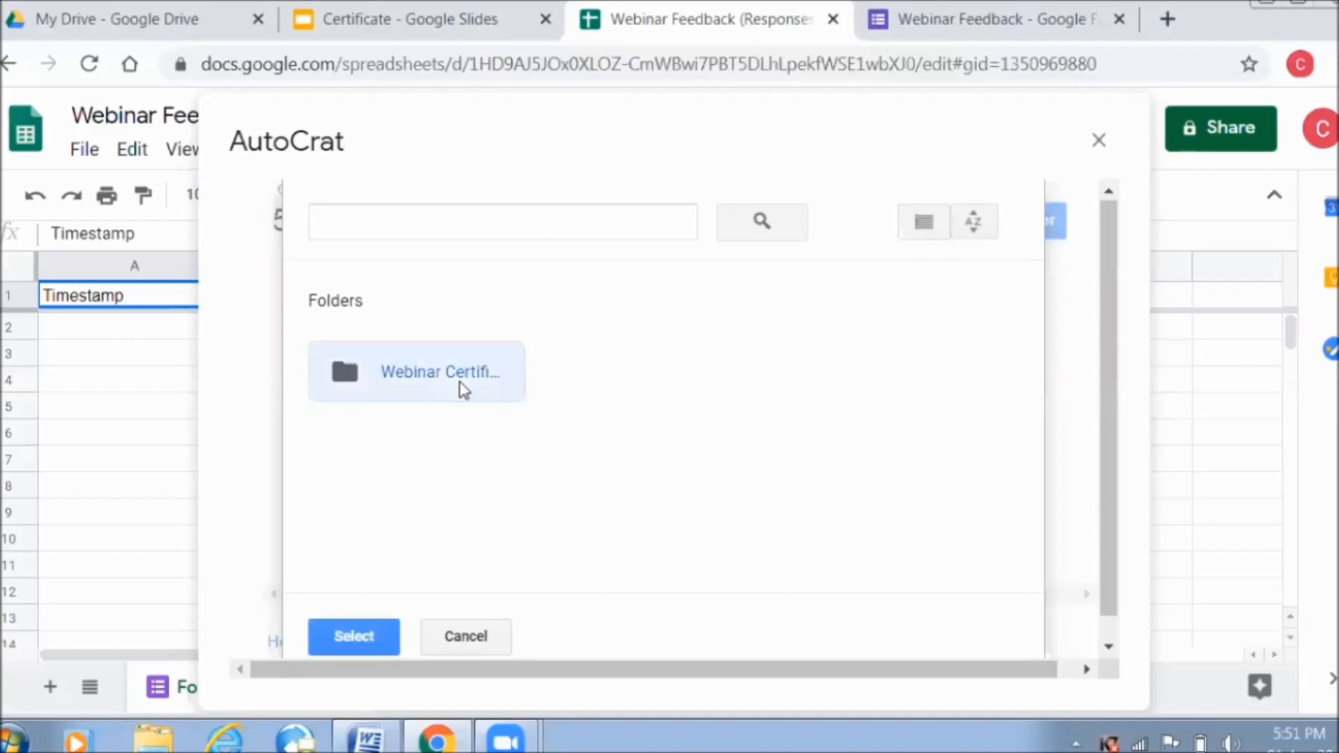
{"action": "left_click", "coordinate": [382, 645]}
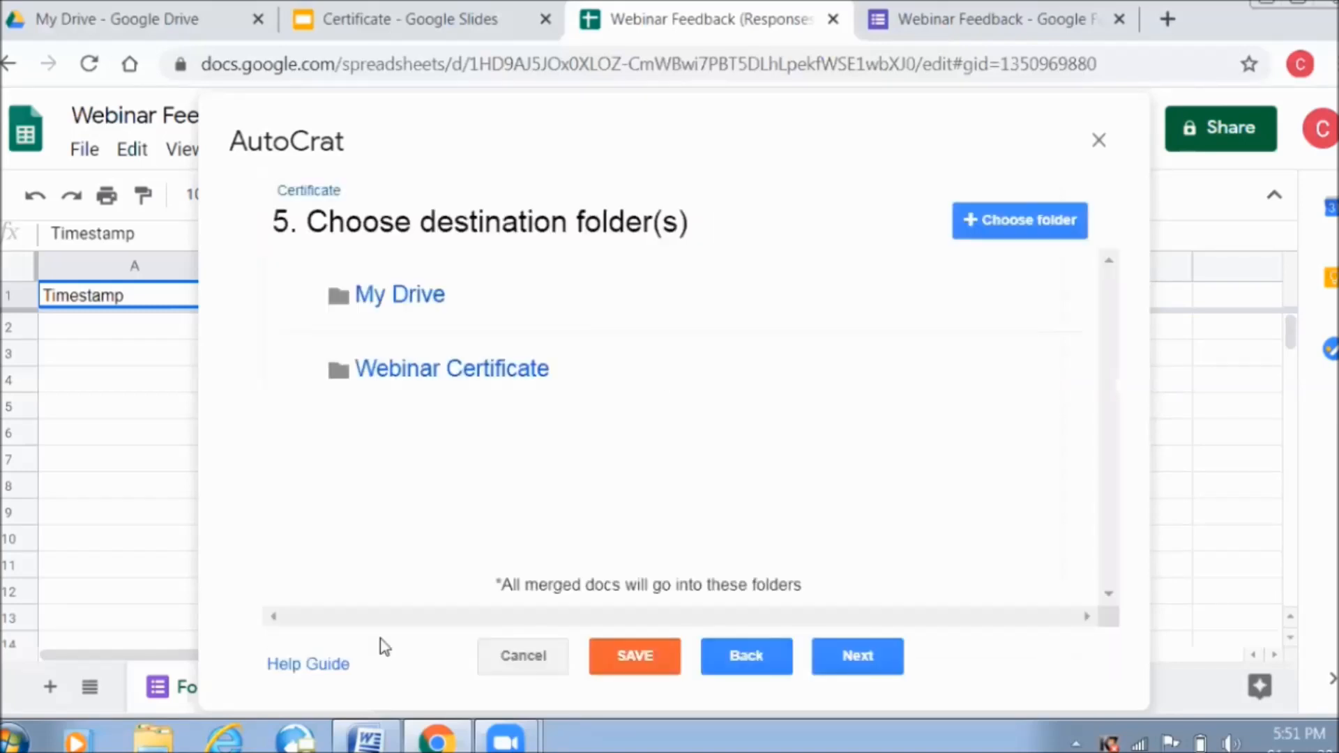
{"action": "left_click", "coordinate": [979, 299]}
{"action": "left_click", "coordinate": [1077, 407]}
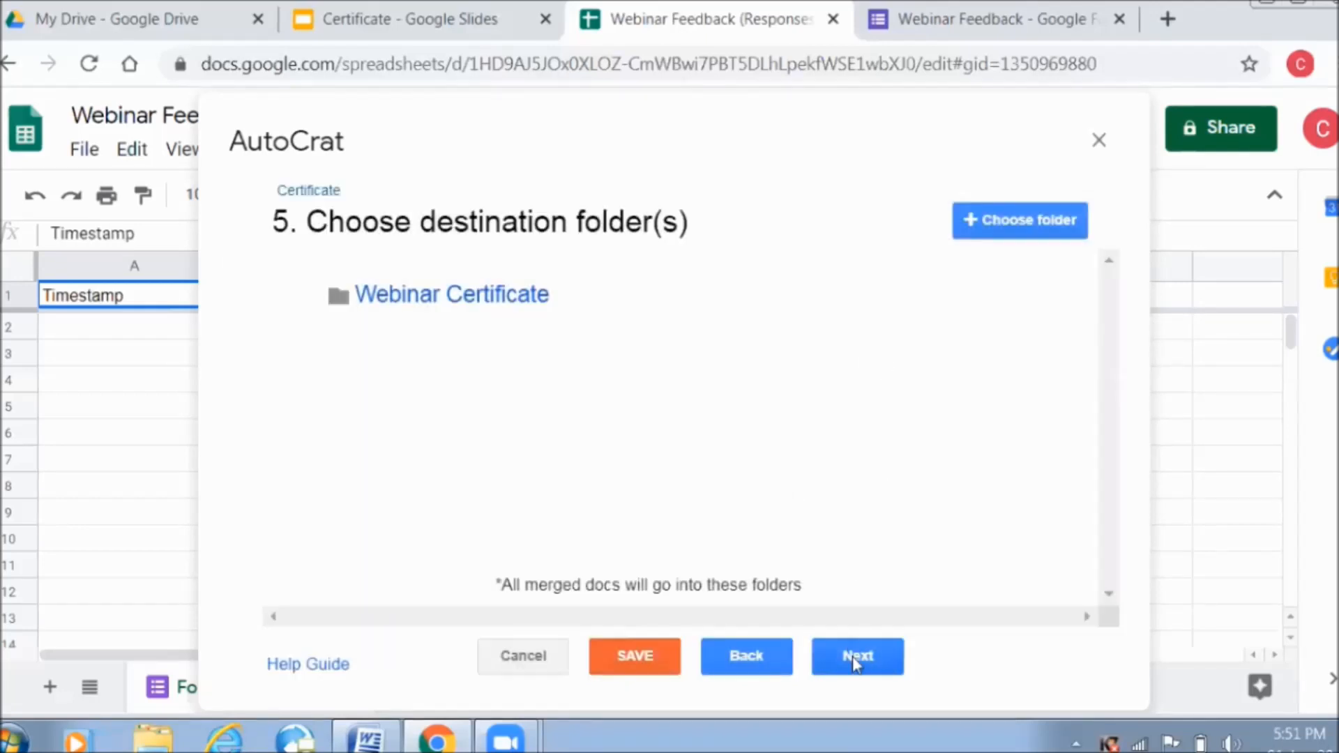
Skip the optional dynamic folder reference and merge condition to reach the document sharing and email settings
{"action": "left_click", "coordinate": [852, 654]}
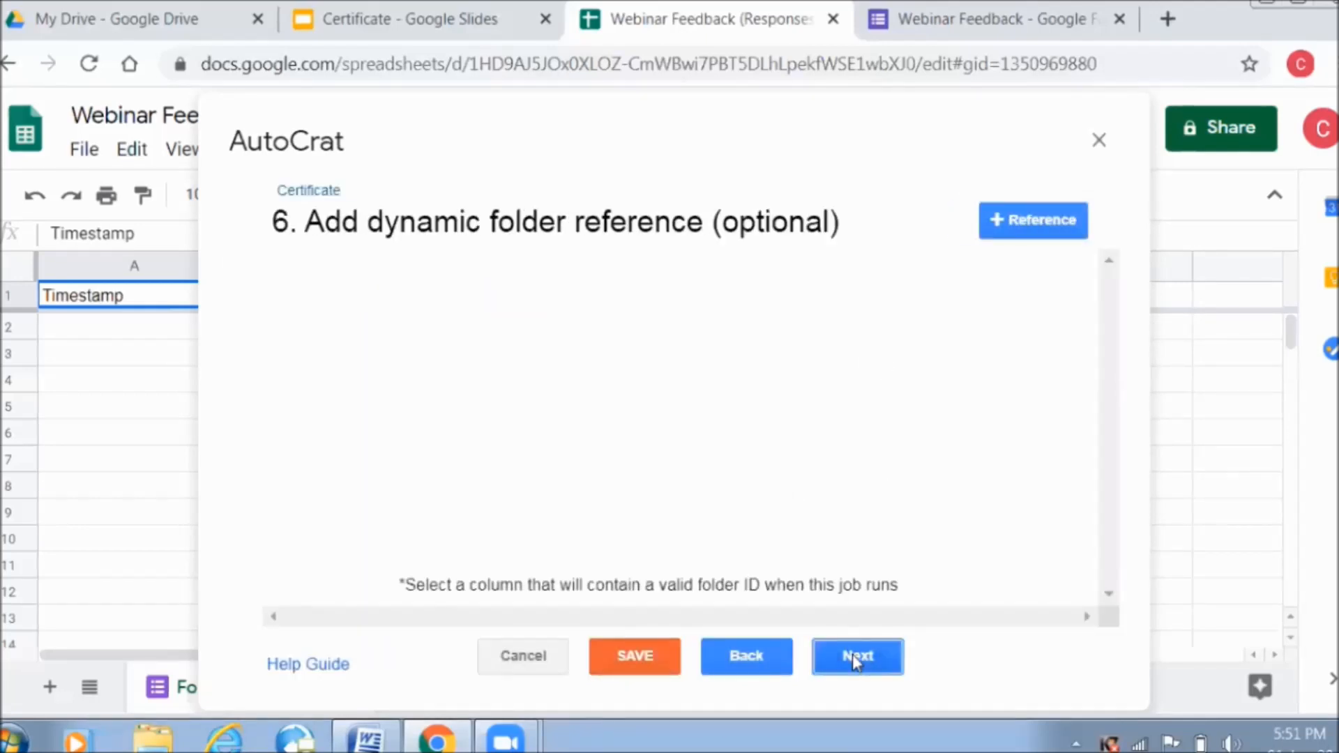
{"action": "left_click", "coordinate": [855, 659]}
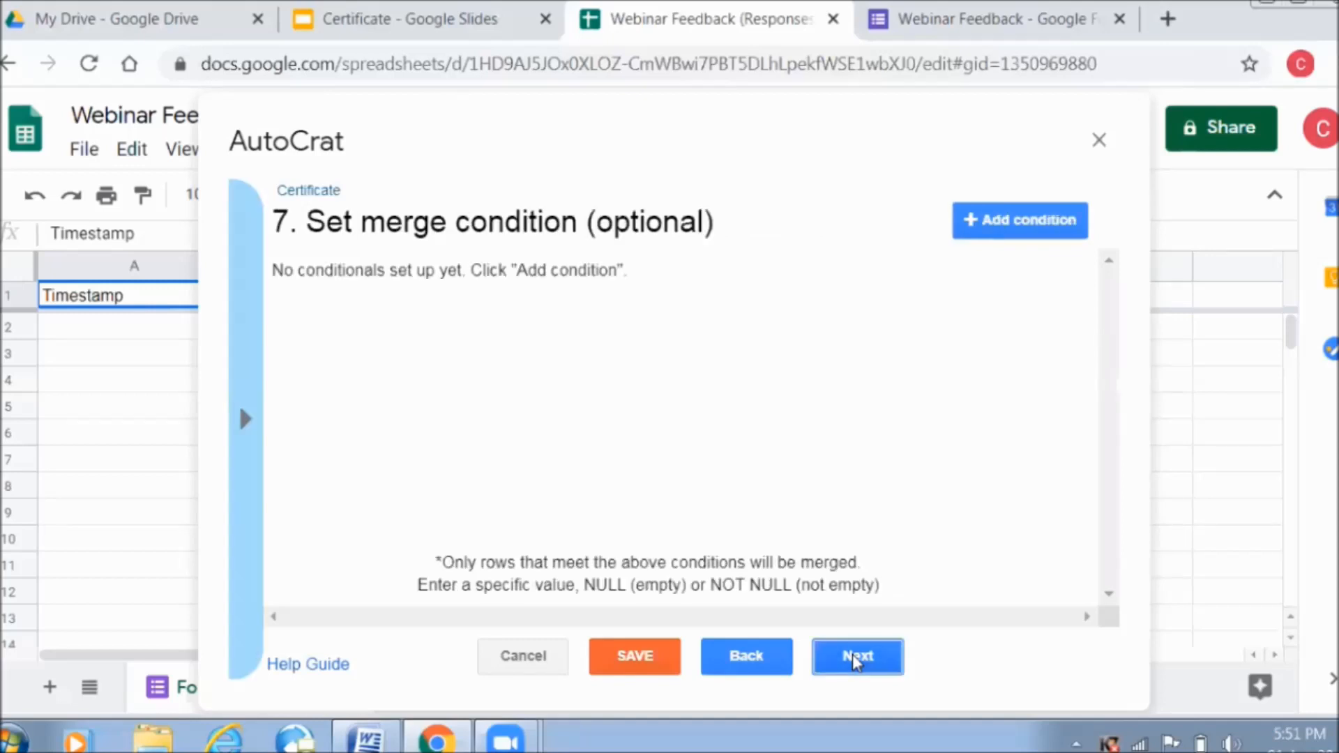
{"action": "left_click", "coordinate": [852, 656]}
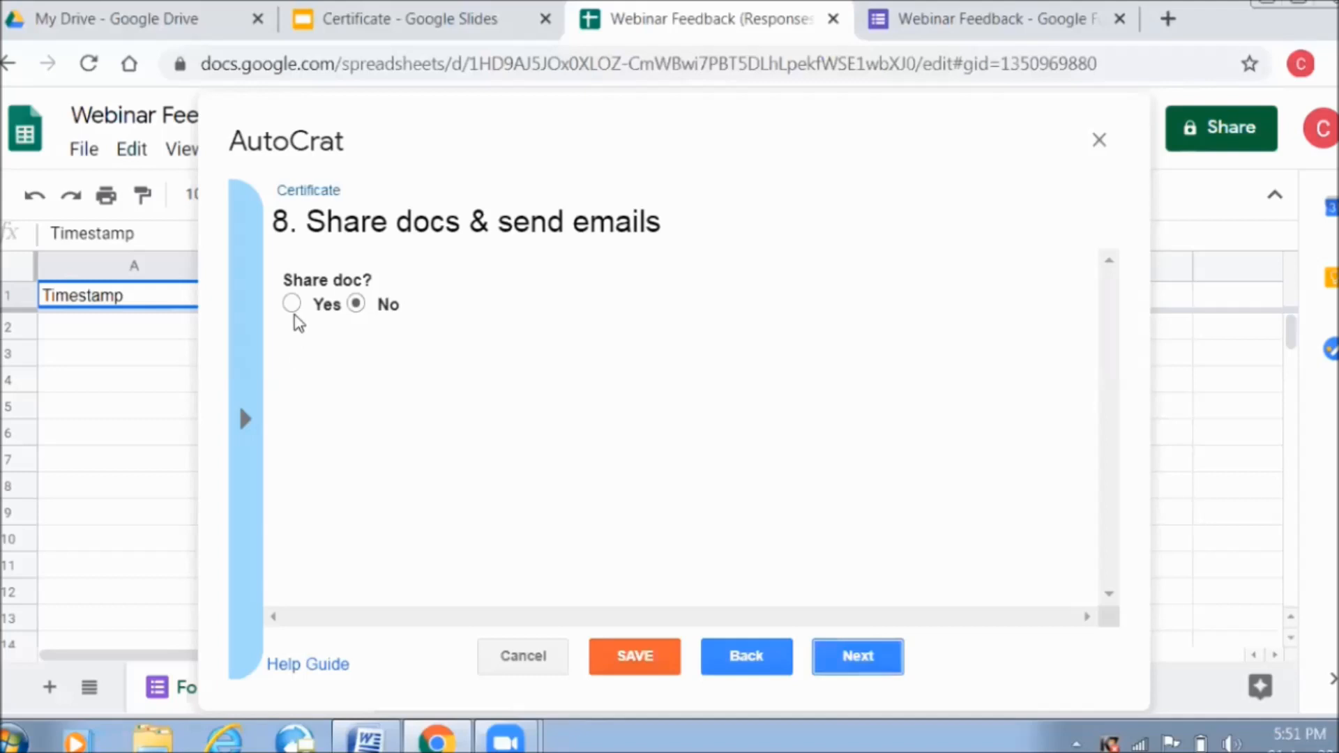
Turn on document sharing as PDF and address the job's email to the <<Email Address>> tag
{"action": "left_click", "coordinate": [291, 304]}
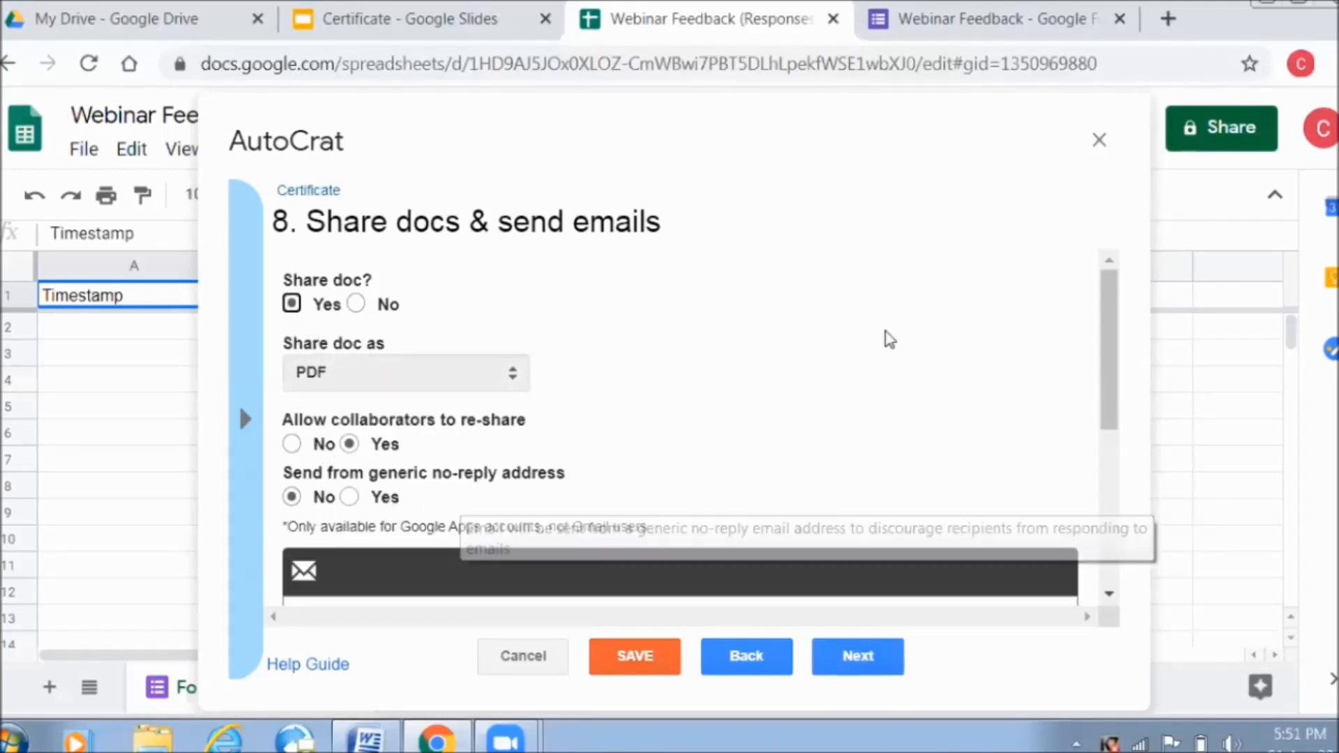
{"action": "scroll", "coordinate": [1108, 368], "scroll_direction": "down", "scroll_amount": 2}
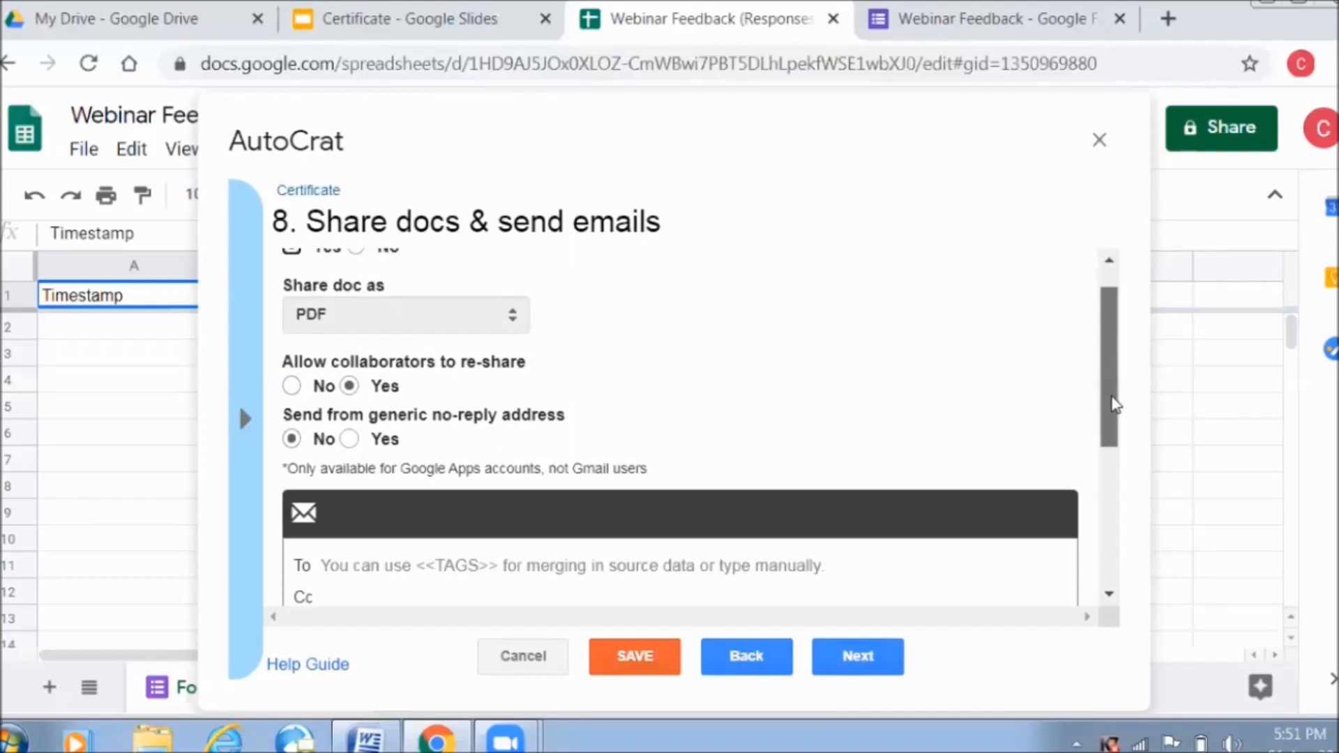
{"action": "left_click_drag", "start_coordinate": [1120, 436], "coordinate": [1123, 532]}
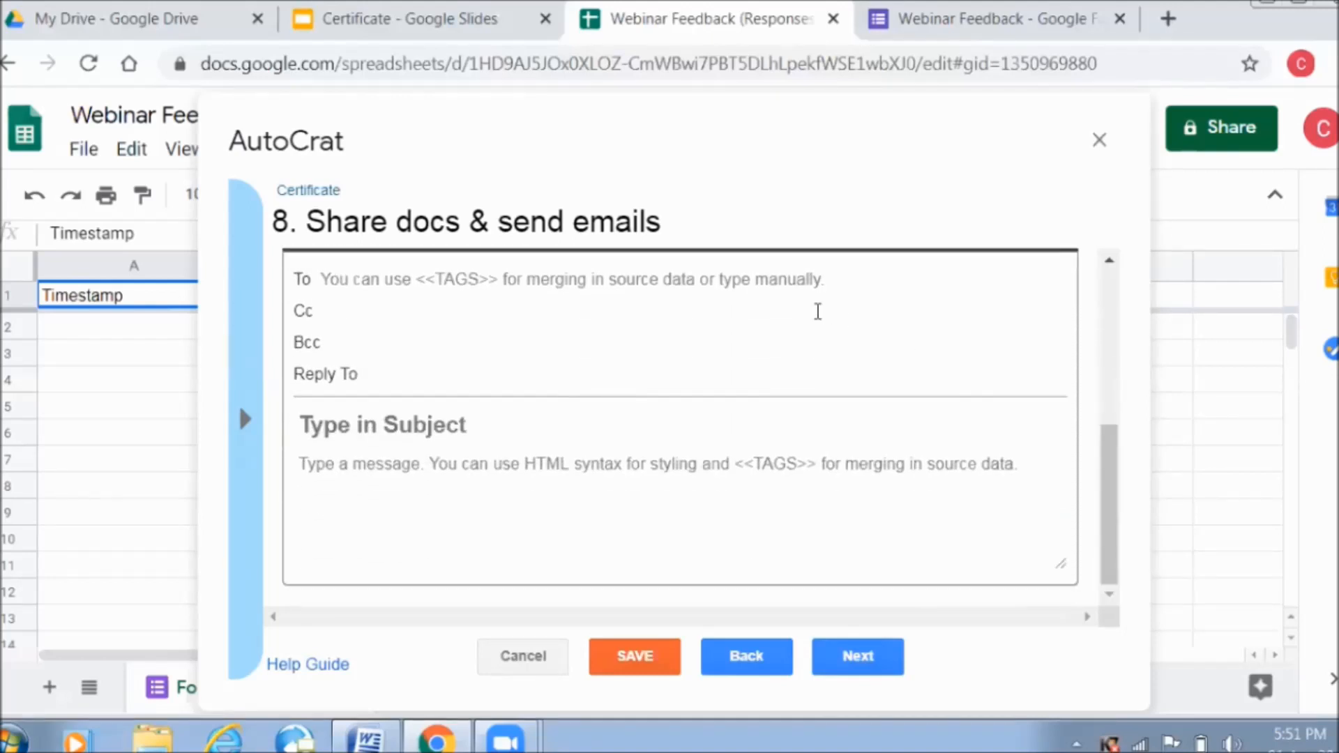
{"action": "left_click", "coordinate": [797, 279]}
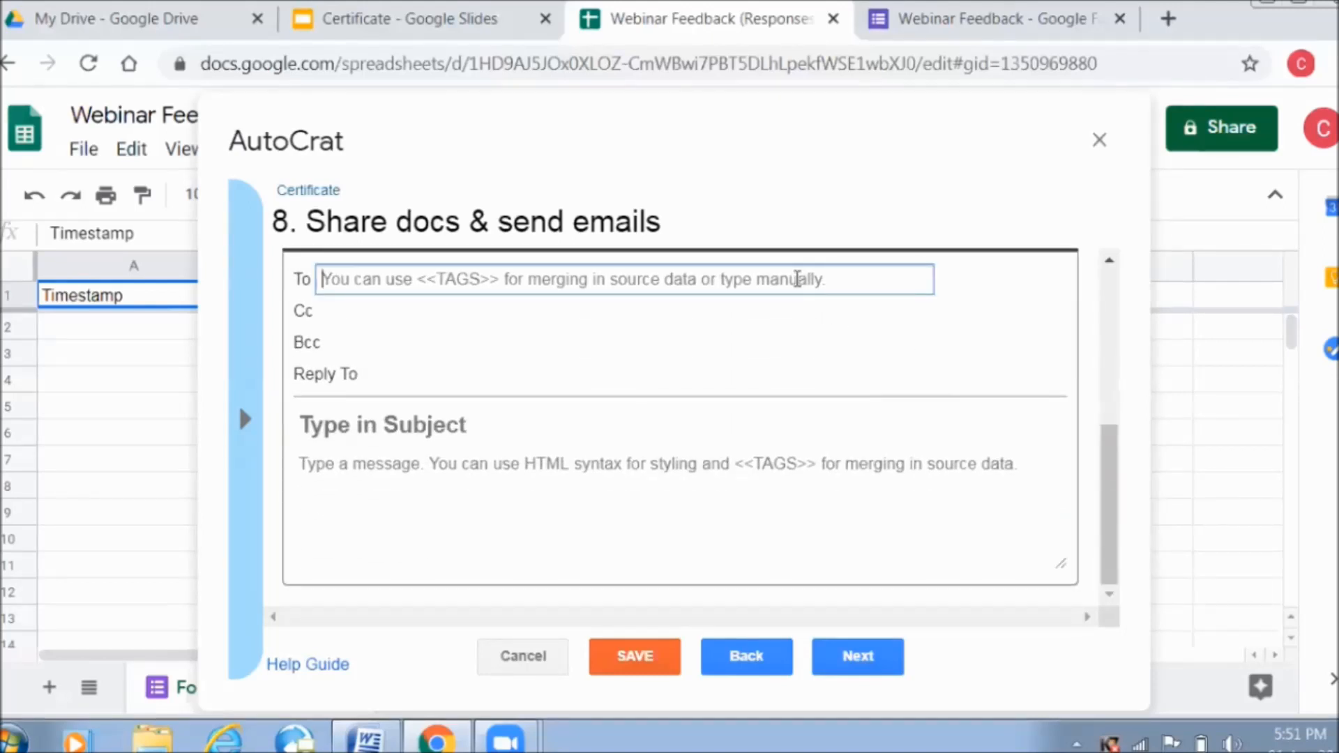
{"action": "type", "text": "<<"}
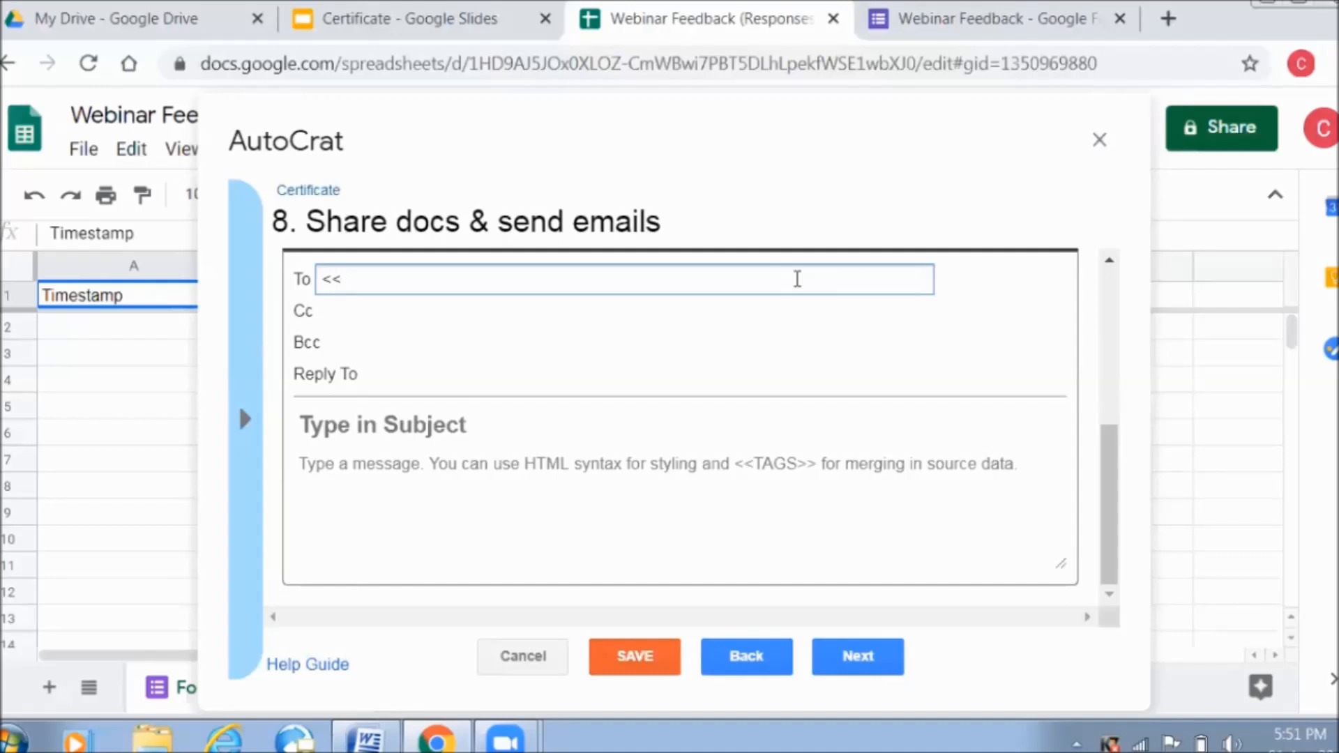
{"action": "type", "text": "Email Ad"}
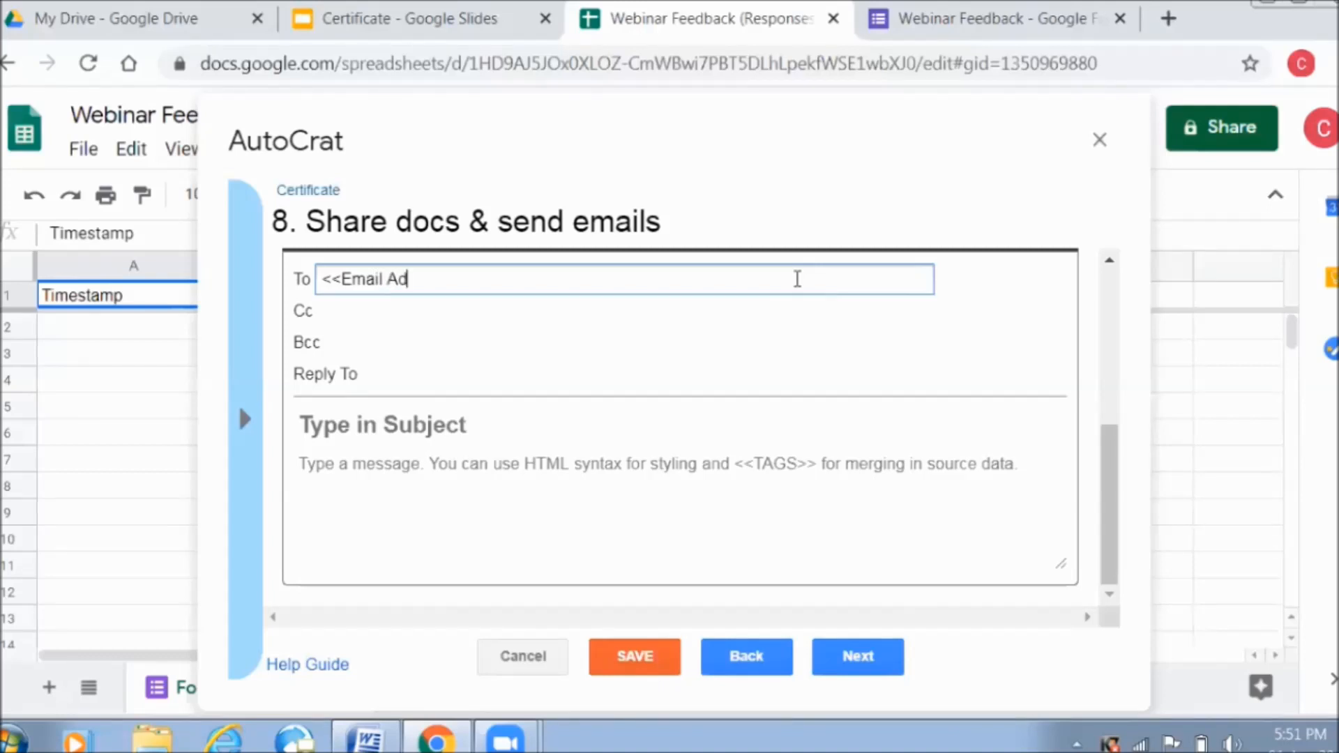
{"action": "type", "text": "dress>>"}
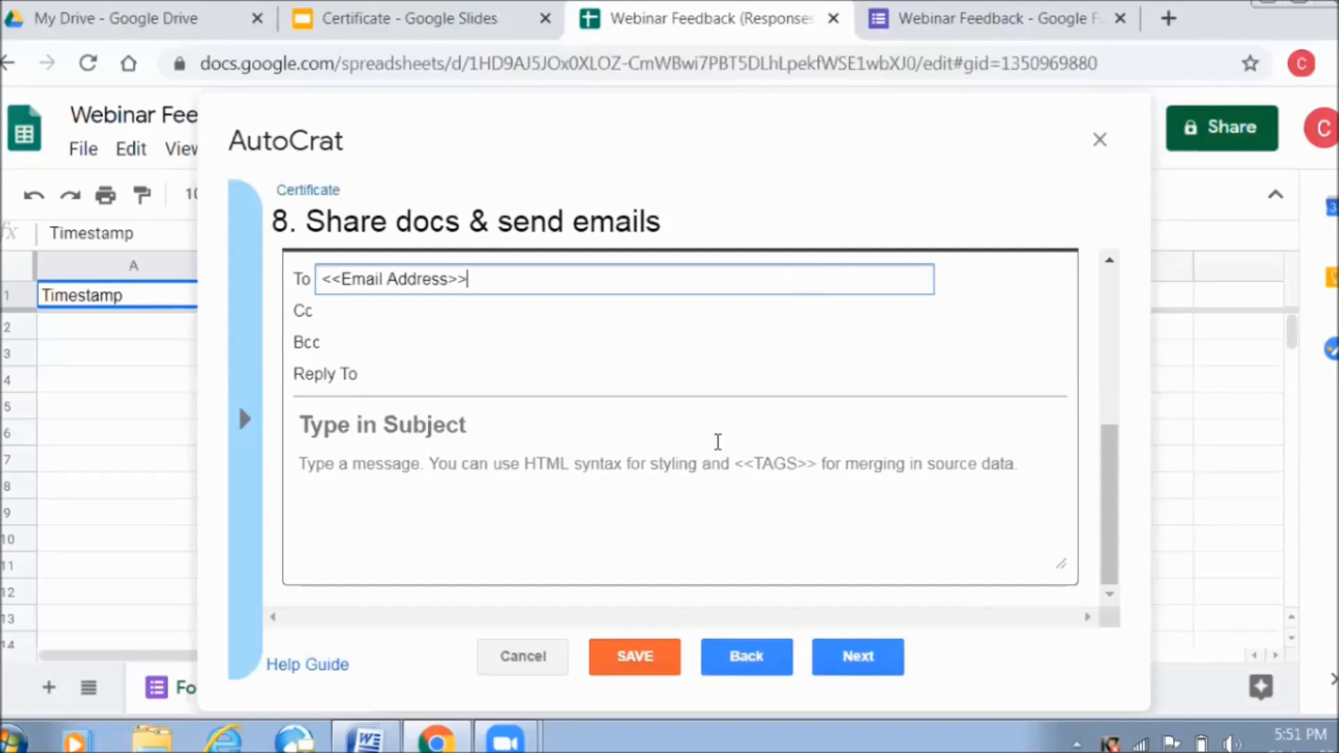
Set the email subject to "Webinar Certificate"
{"action": "left_click", "coordinate": [656, 427]}
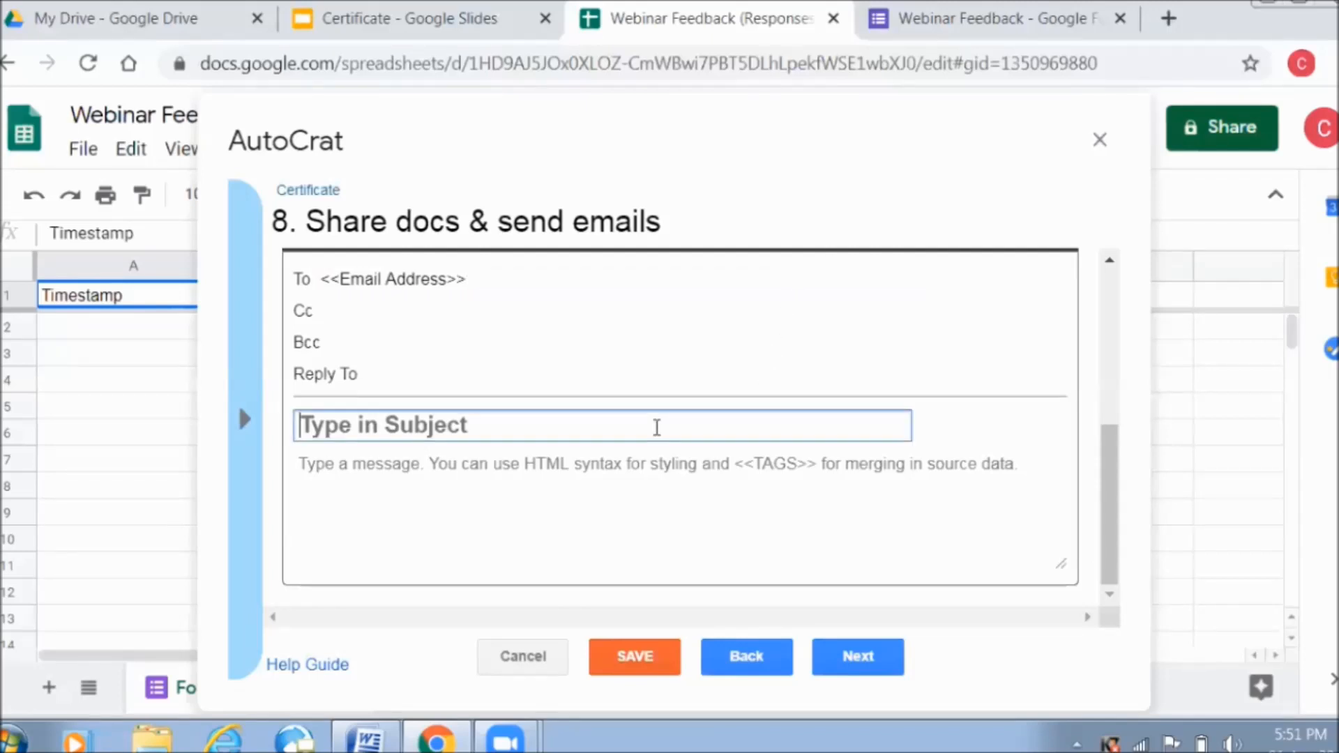
{"action": "type", "text": "C"}
{"action": "key", "text": "BackSpace"}
{"action": "type", "text": "W"}
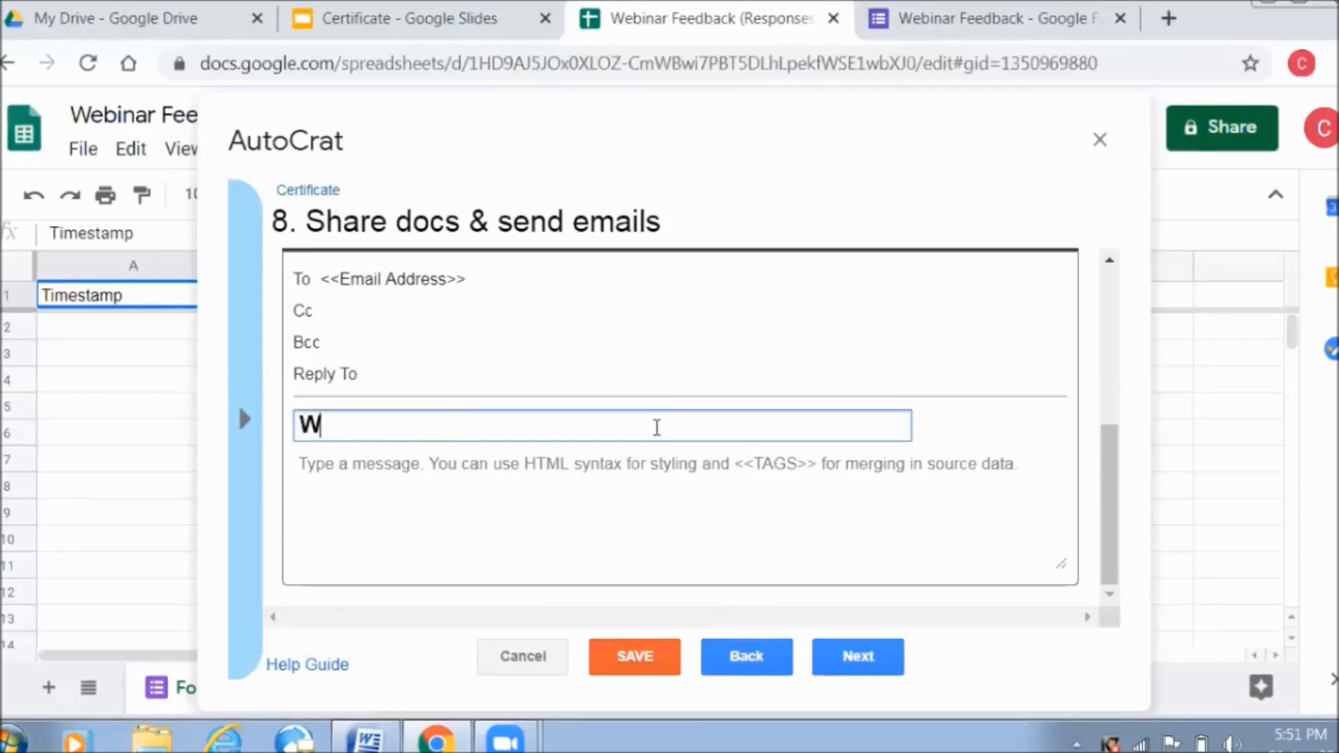
{"action": "type", "text": "ebinar "}
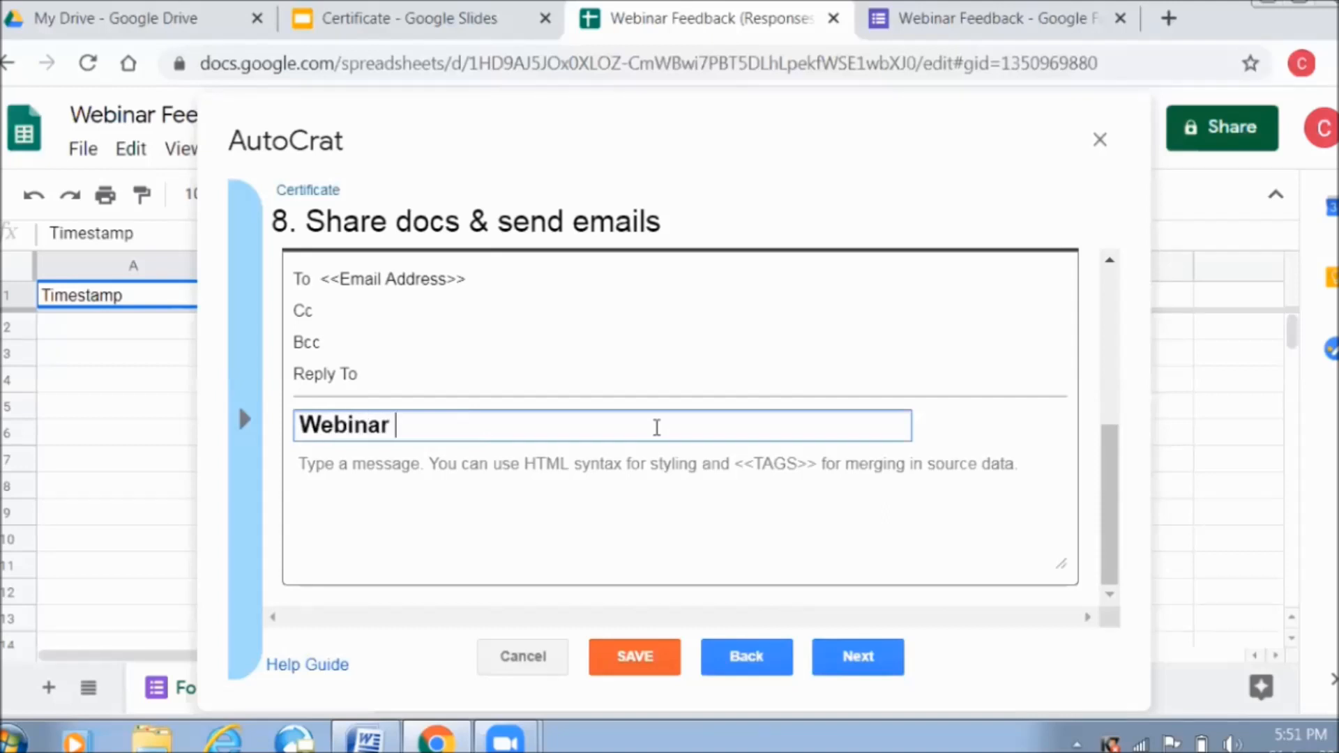
{"action": "type", "text": "Certificate"}
Write the email message "Dear <<Name>>, thank you for participating in the Webinar." followed by "Please find your certificate in the attachment."
{"action": "left_click", "coordinate": [646, 469]}
{"action": "type", "text": "Dear <<Name>>, thank you fo"}
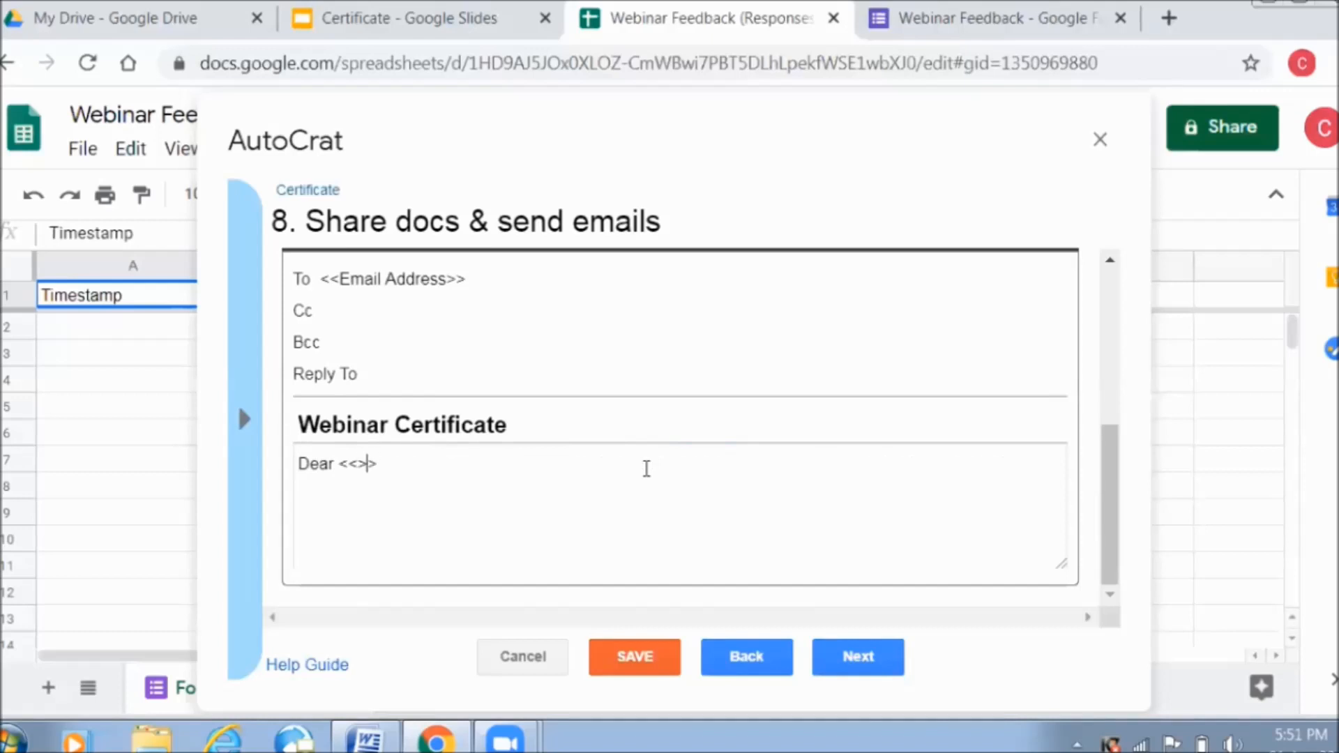
{"action": "type", "text": "r participating in the Webinar."}
{"action": "key", "text": "Return"}
{"action": "type", "text": "Please find your certificate in the attachment."}
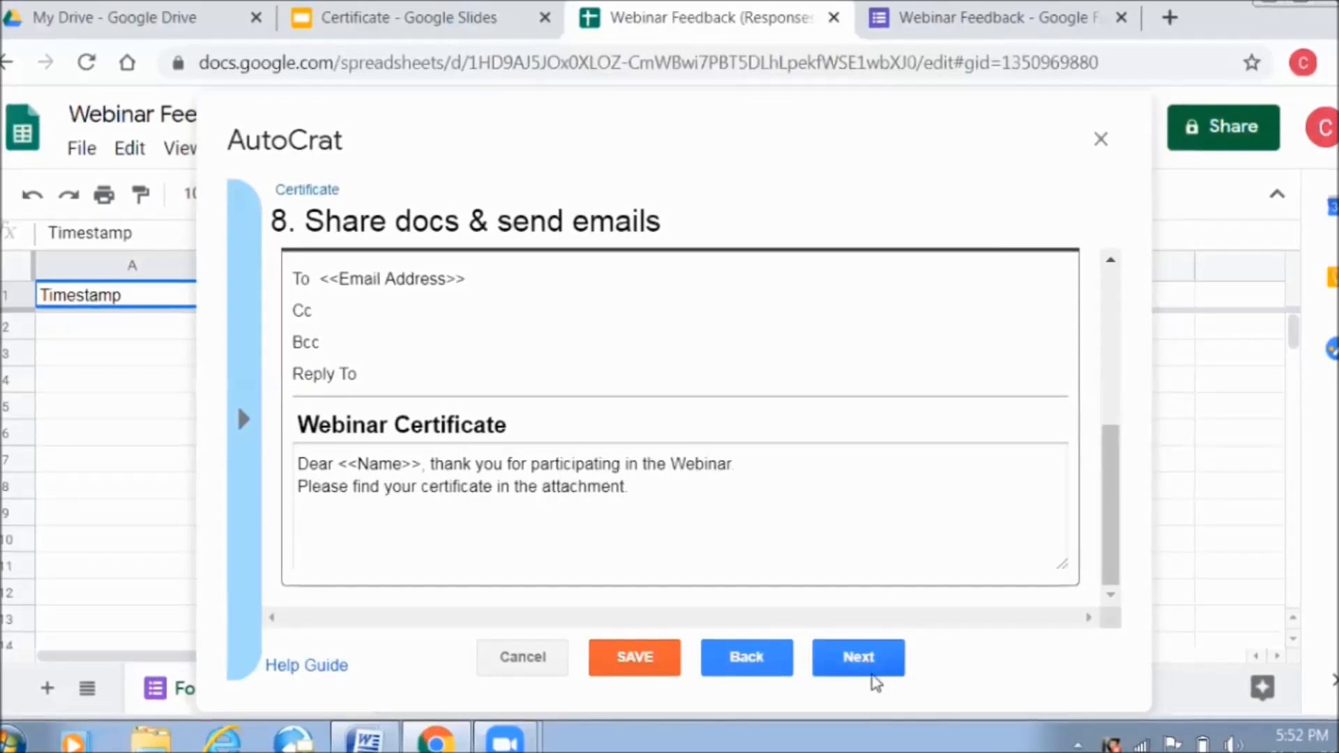
End the email message with "Regards" and "Anushya Academy" on separate lines after a blank line, and continue to the job triggers
{"action": "key", "text": "Return"}
{"action": "key", "text": "Return"}
{"action": "type", "text": "Regards"}
{"action": "key", "text": "Return"}
{"action": "type", "text": "Anushya Academy"}
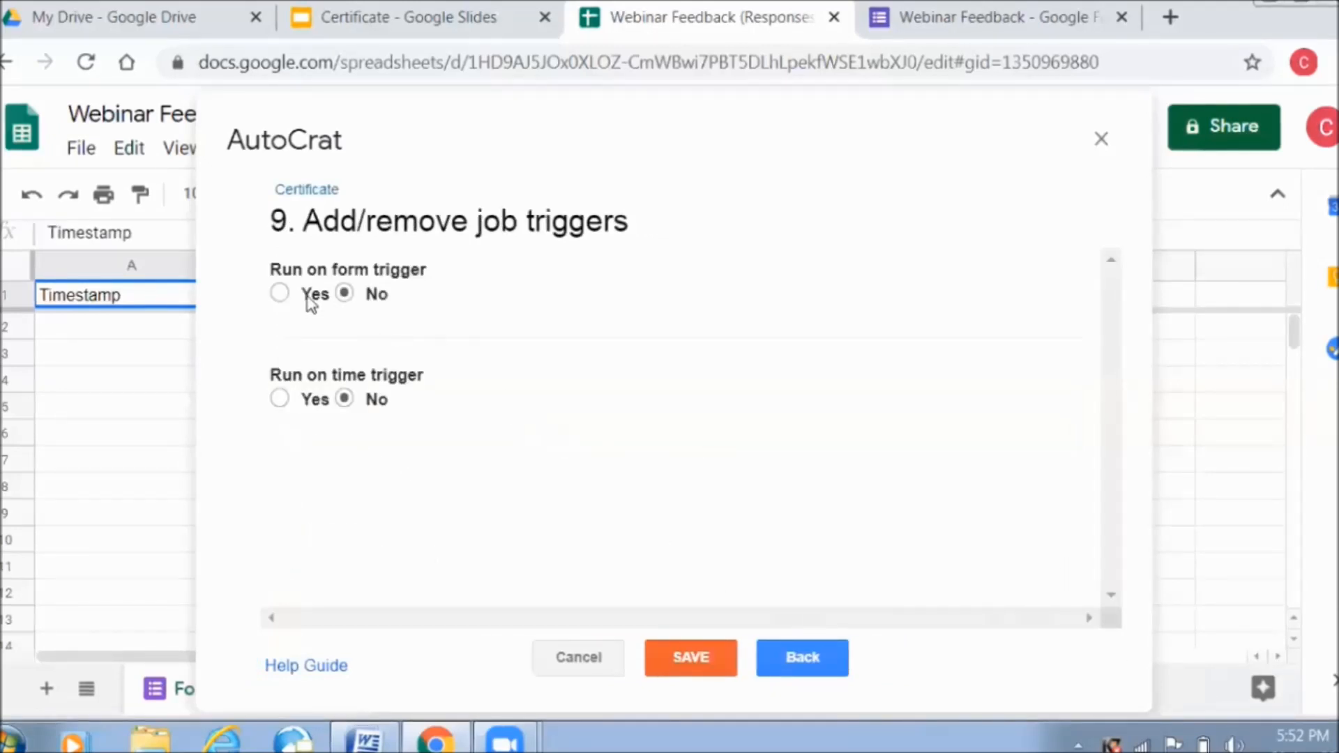
Enable the form trigger for the Certificate job, leaving the time trigger off, and save the job
{"action": "left_click", "coordinate": [279, 294]}
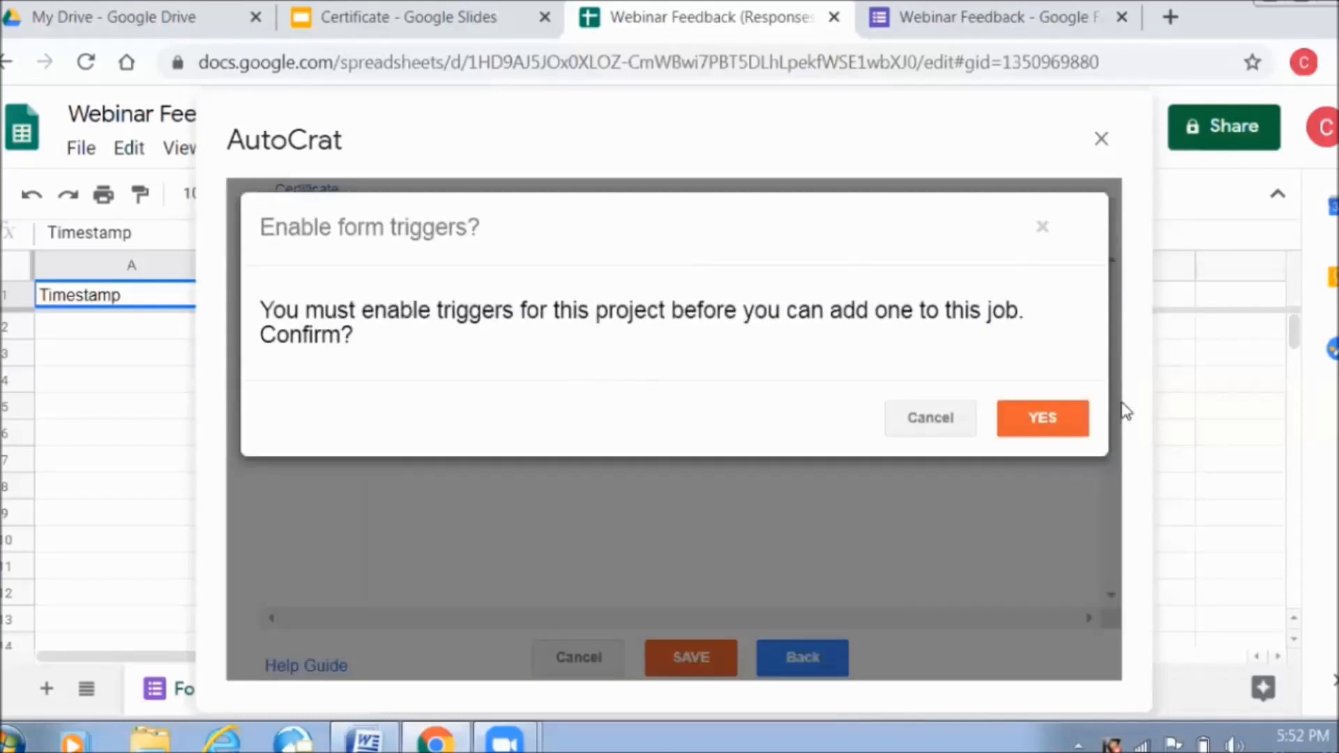
{"action": "left_click", "coordinate": [1043, 412]}
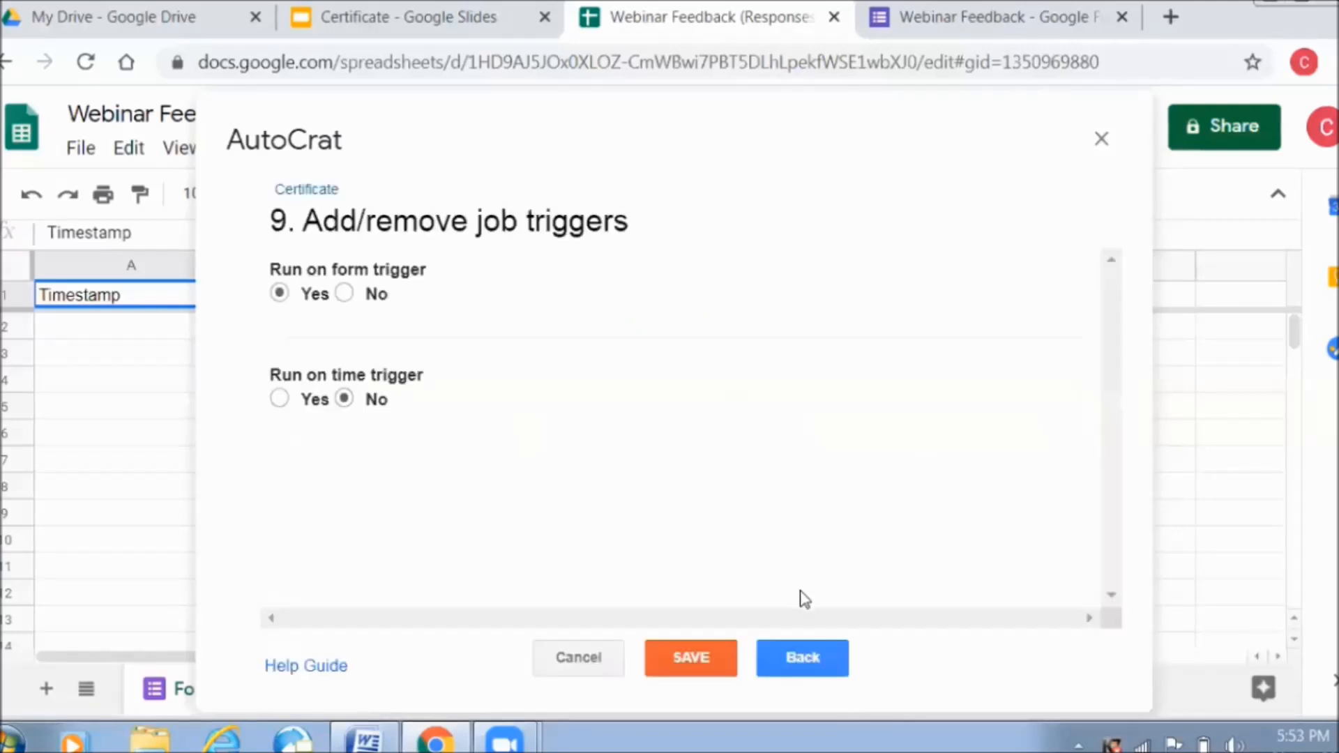
{"action": "left_click", "coordinate": [720, 670]}
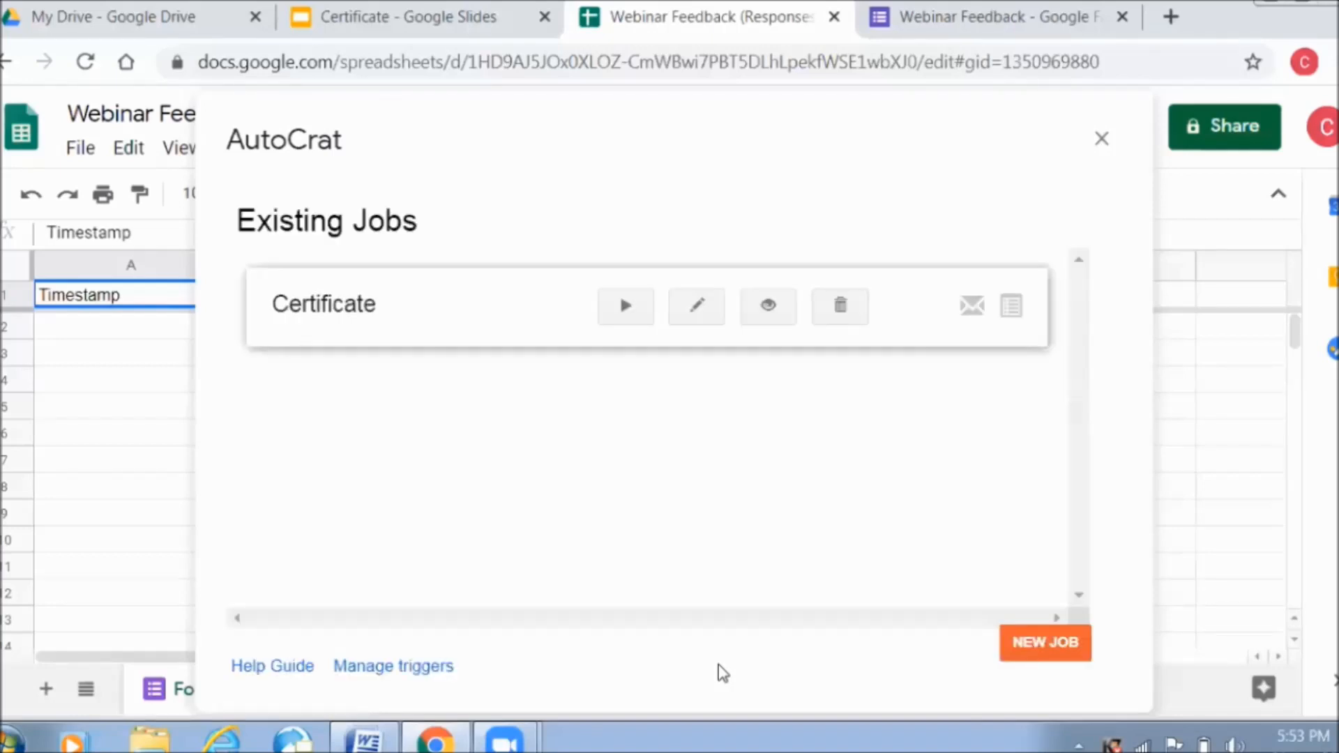
Run the saved Certificate job and close AutoCrat to return to the responses sheet
{"action": "left_click", "coordinate": [629, 307]}
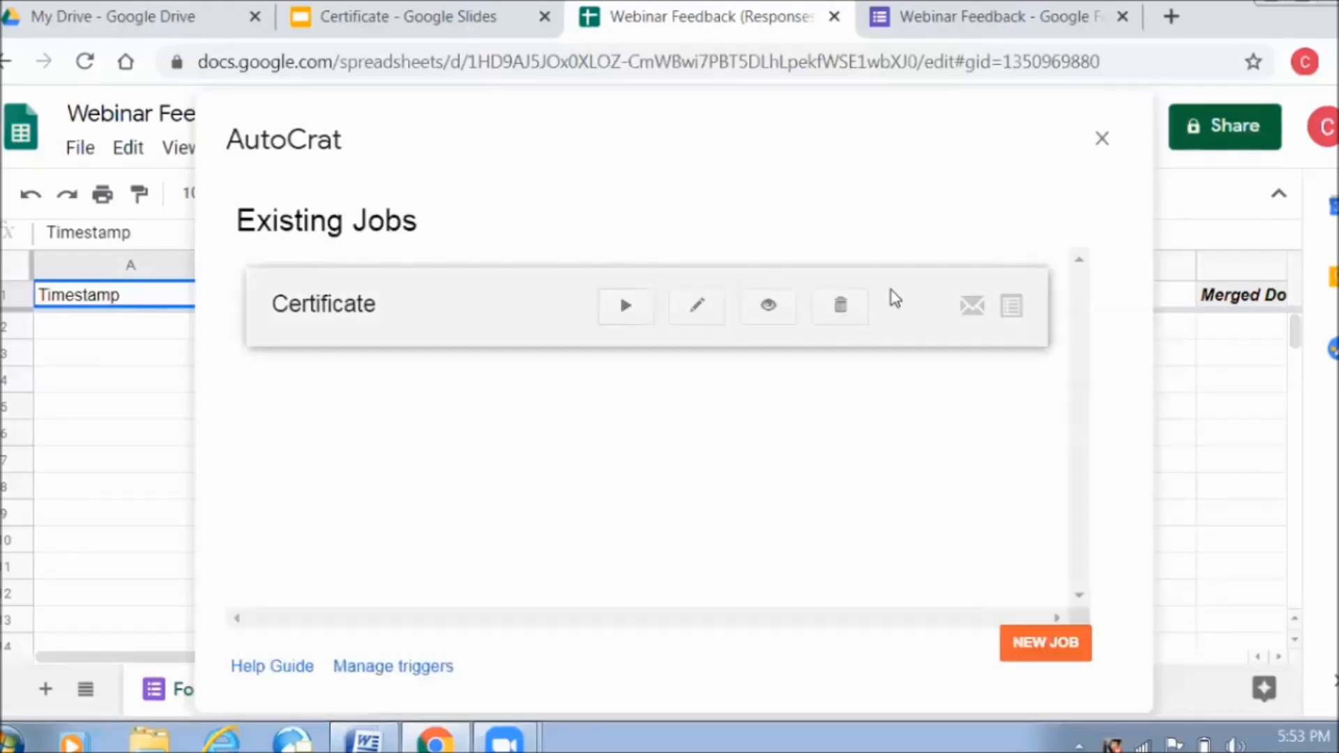
{"action": "left_click", "coordinate": [1103, 139]}
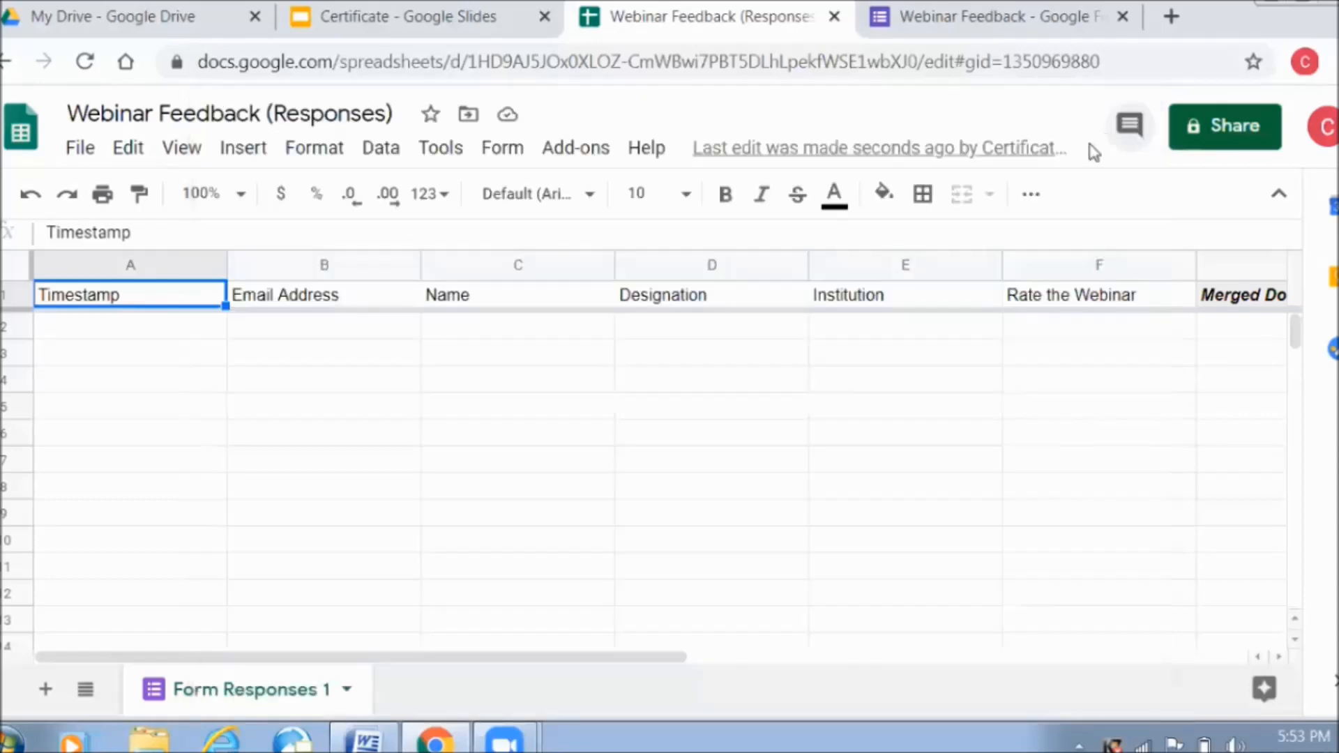
Open the live Webinar Feedback form and fill in the participant's email address and full name
{"action": "left_click", "coordinate": [947, 31]}
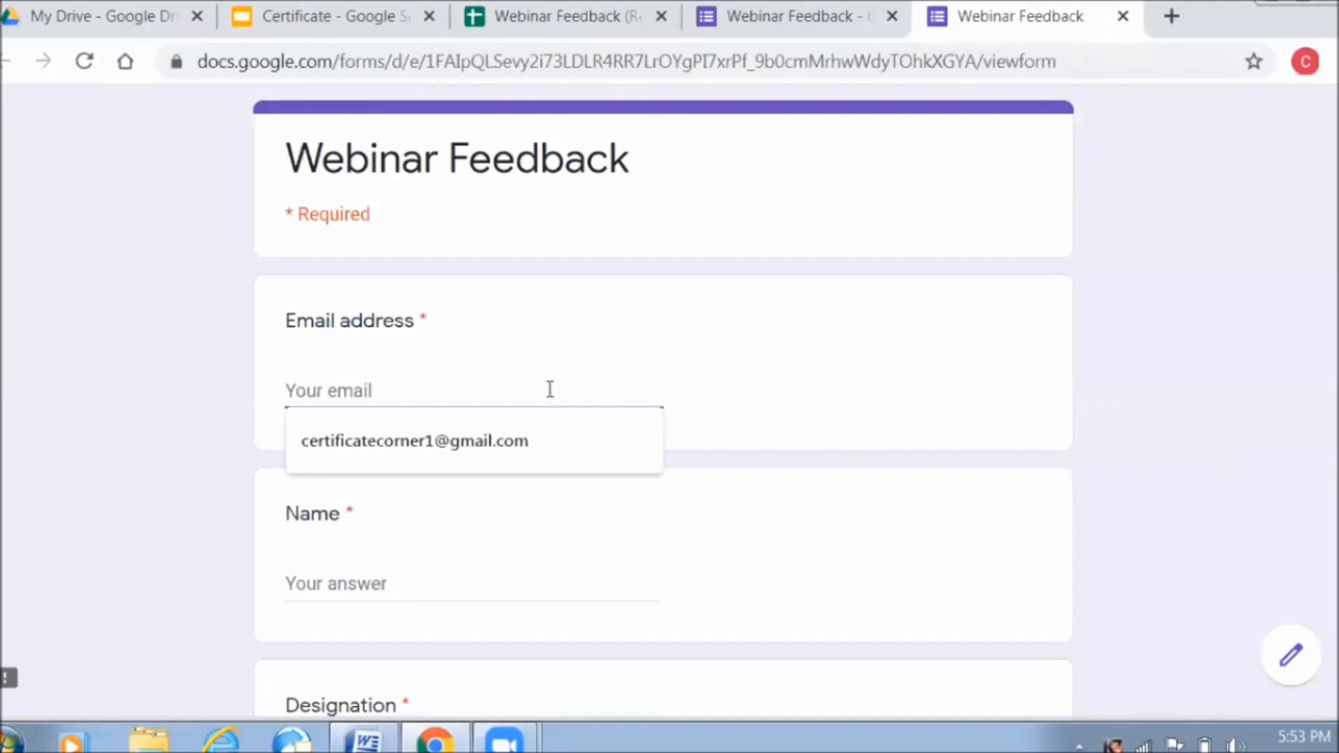
{"action": "left_click", "coordinate": [418, 439]}
{"action": "left_click", "coordinate": [409, 586]}
{"action": "type", "text": "K.S. Anushya"}
Enter "Assistant Professor" as the designation and "ABC University" as the institution in the feedback form
{"action": "scroll", "coordinate": [410, 585], "scroll_direction": "down", "scroll_amount": 5}
{"action": "left_click", "coordinate": [517, 431]}
{"action": "type", "text": "Assistant Professor"}
{"action": "scroll", "coordinate": [517, 432], "scroll_direction": "down", "scroll_amount": 1}
{"action": "left_click", "coordinate": [600, 450]}
{"action": "type", "text": "ABC University"}
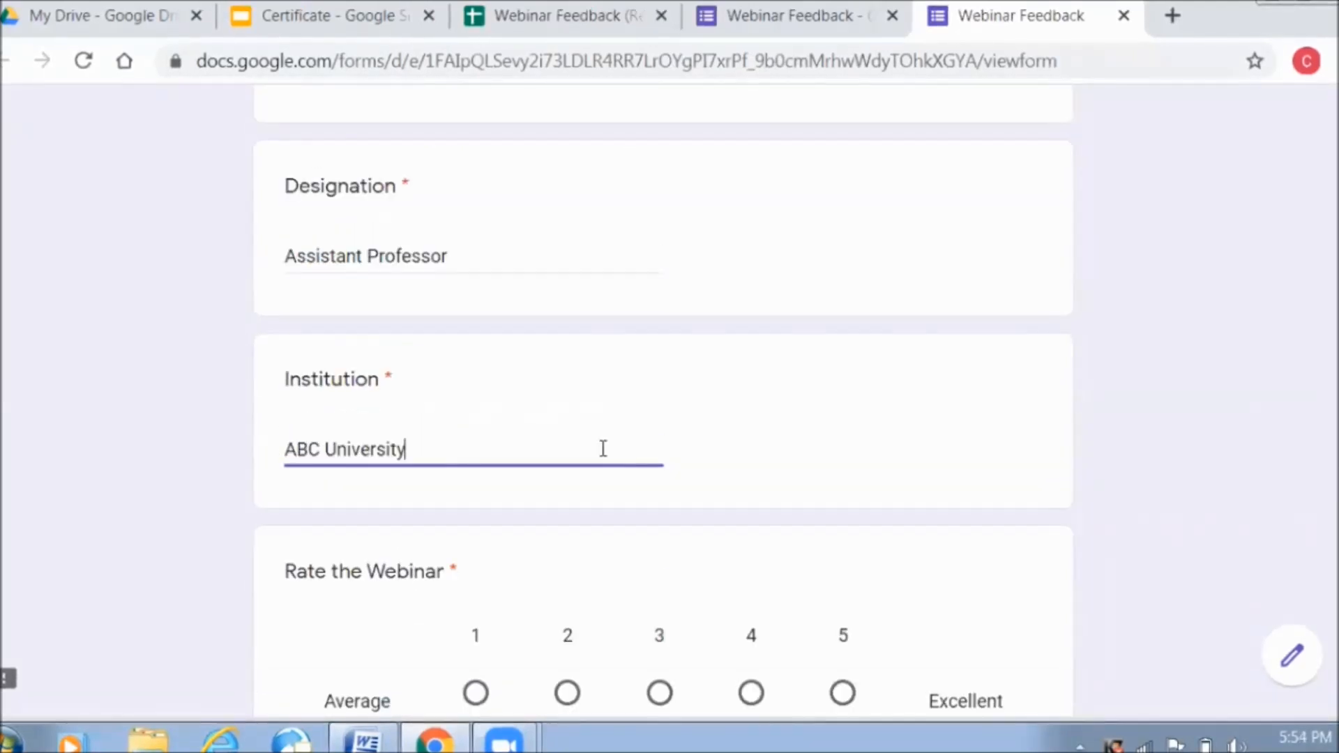
Rate the webinar 5 and submit the feedback form
{"action": "scroll", "coordinate": [600, 450], "scroll_direction": "down", "scroll_amount": 3}
{"action": "left_click", "coordinate": [843, 399]}
{"action": "left_click", "coordinate": [344, 524]}
Switch to Gmail in a new browser tab, open the Webinar Certificate email and read it through to its attachment
{"action": "left_click", "coordinate": [1172, 16]}
{"action": "left_click", "coordinate": [1135, 124]}
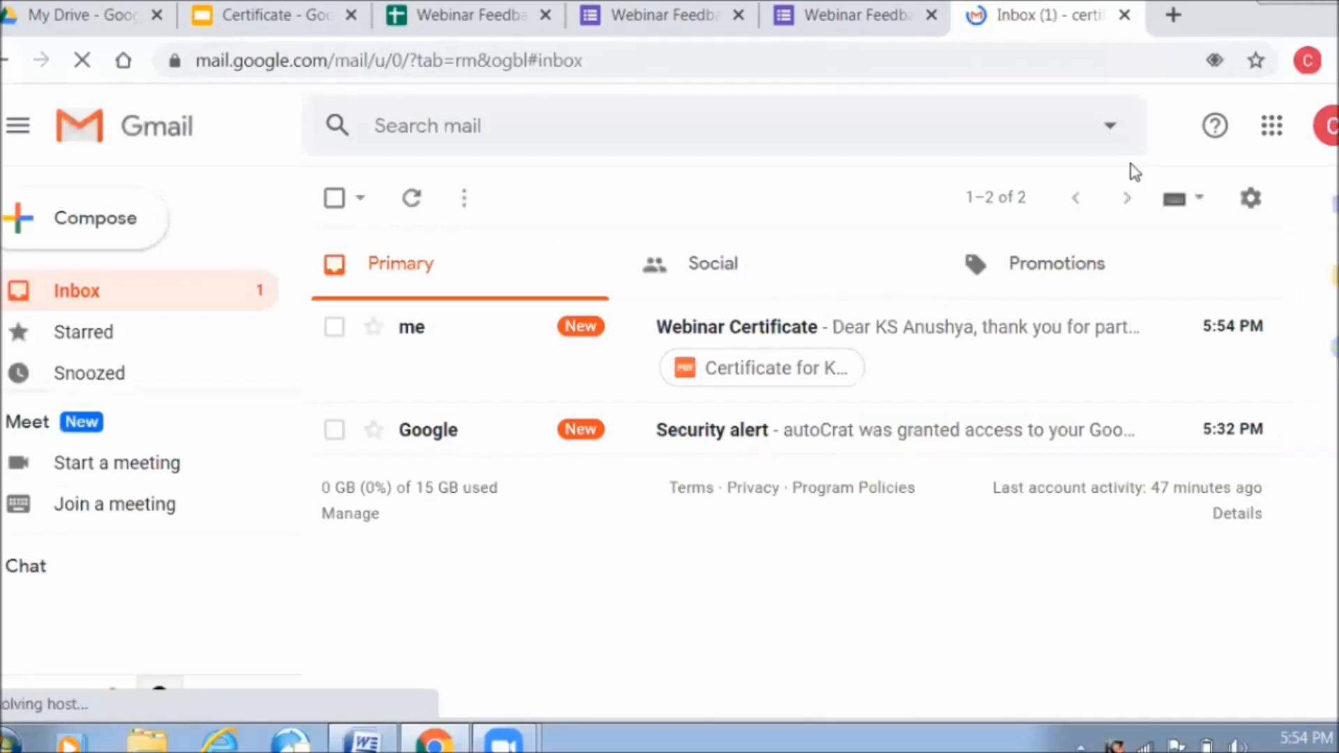
{"action": "left_click", "coordinate": [912, 358]}
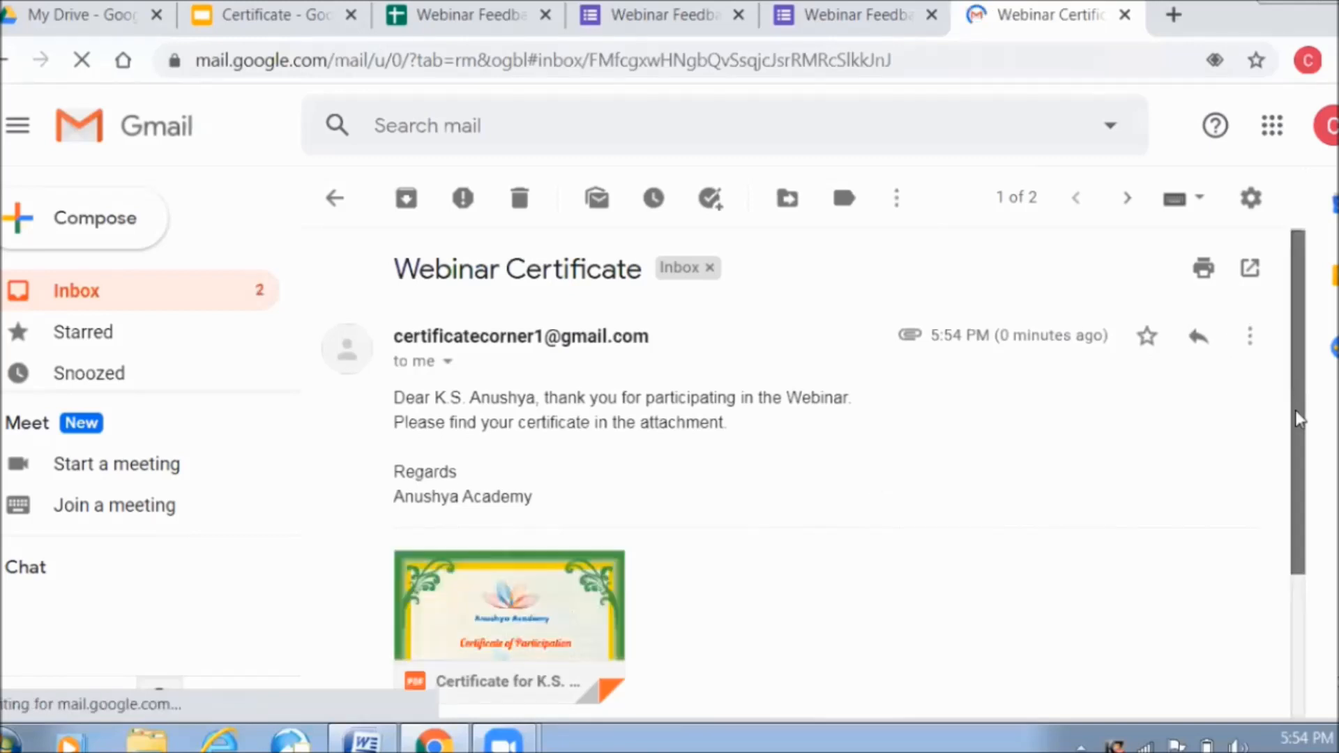
{"action": "left_click_drag", "start_coordinate": [1295, 410], "coordinate": [1295, 475]}
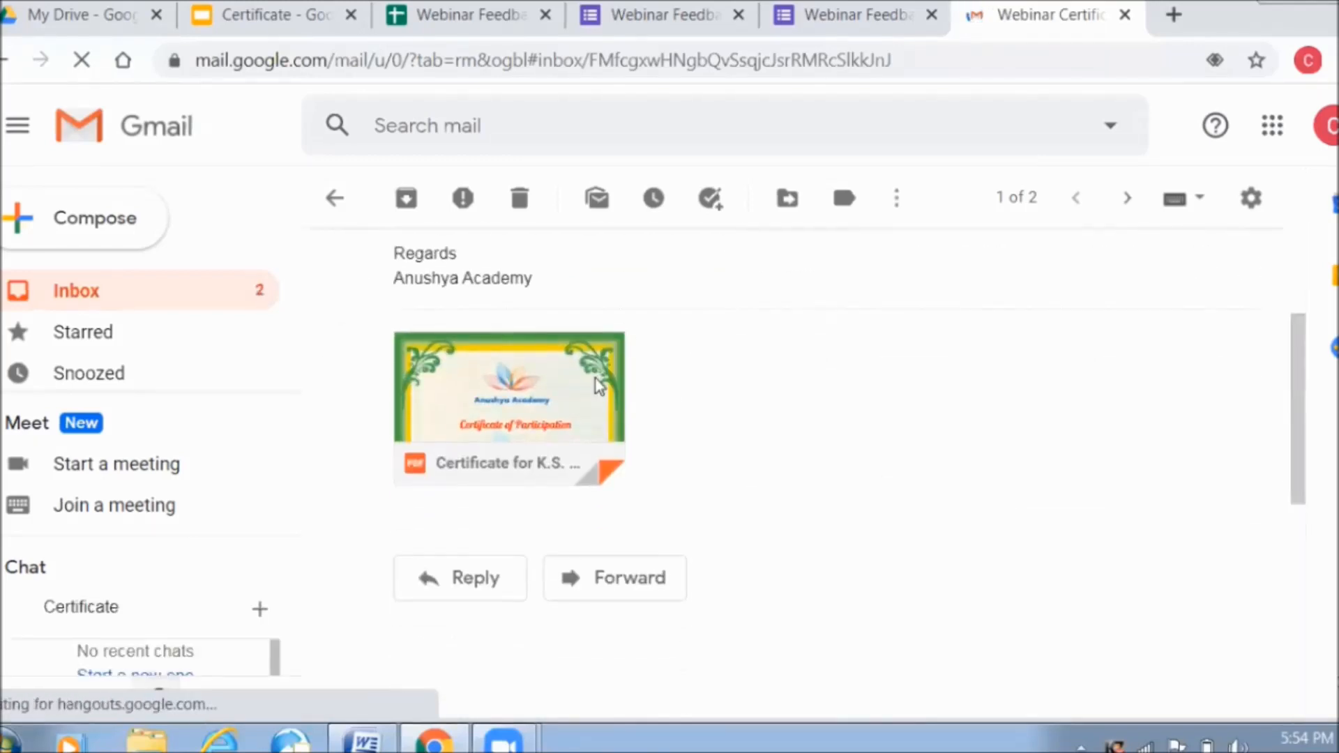
Open the attached PDF certificate, check the merged participant details and signatures, and close the preview
{"action": "left_click", "coordinate": [539, 407]}
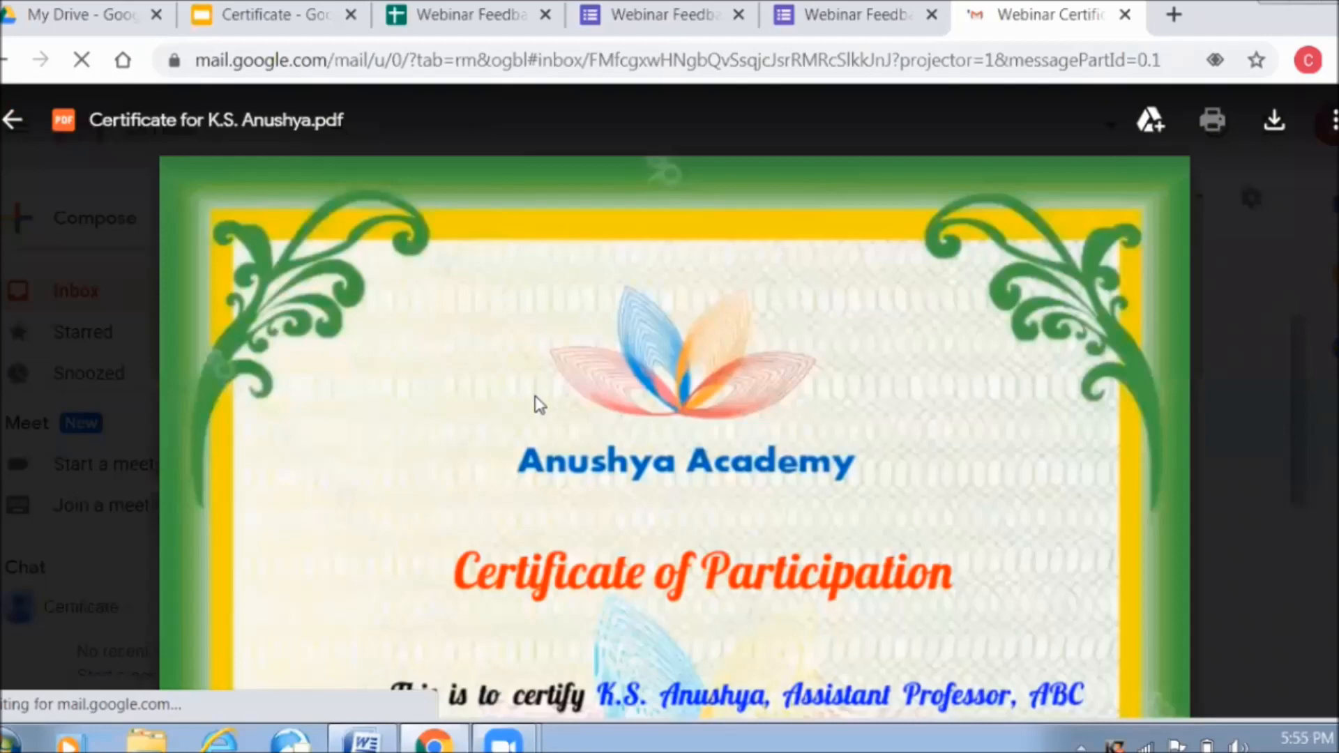
{"action": "scroll", "coordinate": [674, 401], "scroll_direction": "down", "scroll_amount": 5}
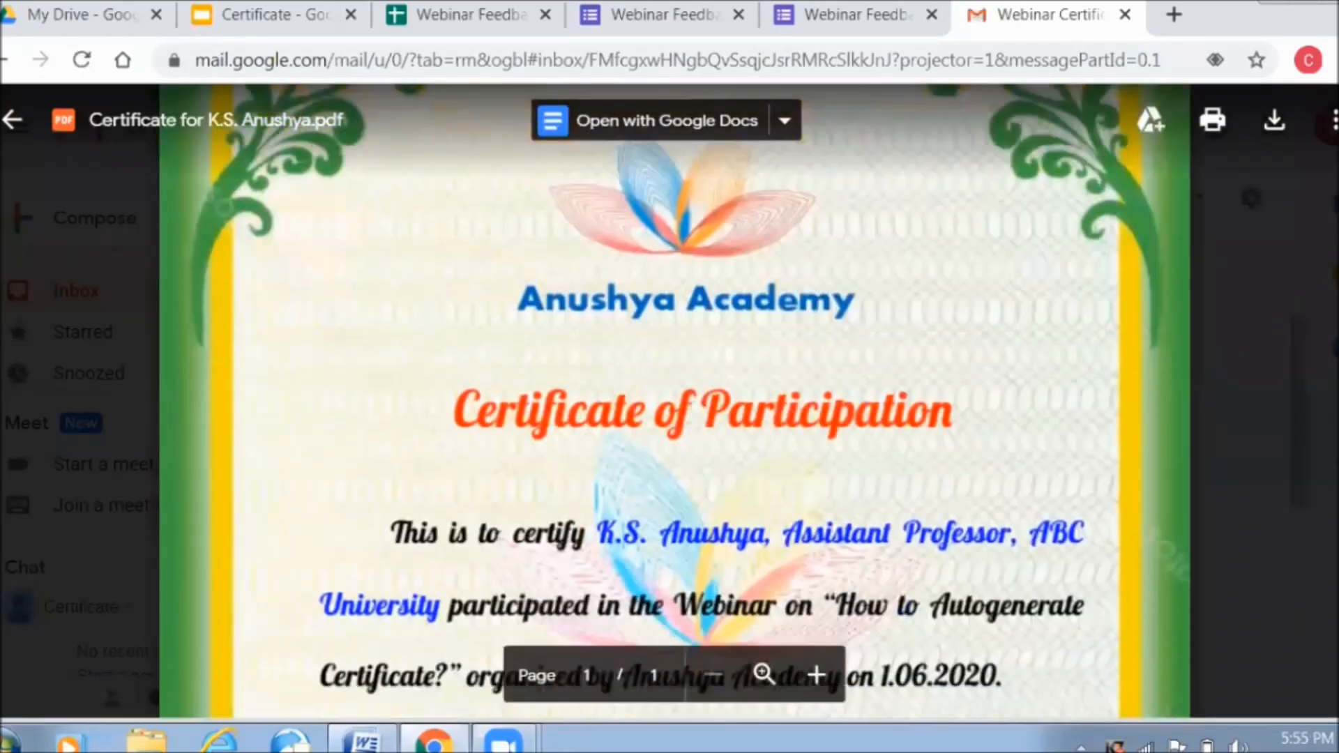
{"action": "scroll", "coordinate": [674, 401], "scroll_direction": "down", "scroll_amount": 7}
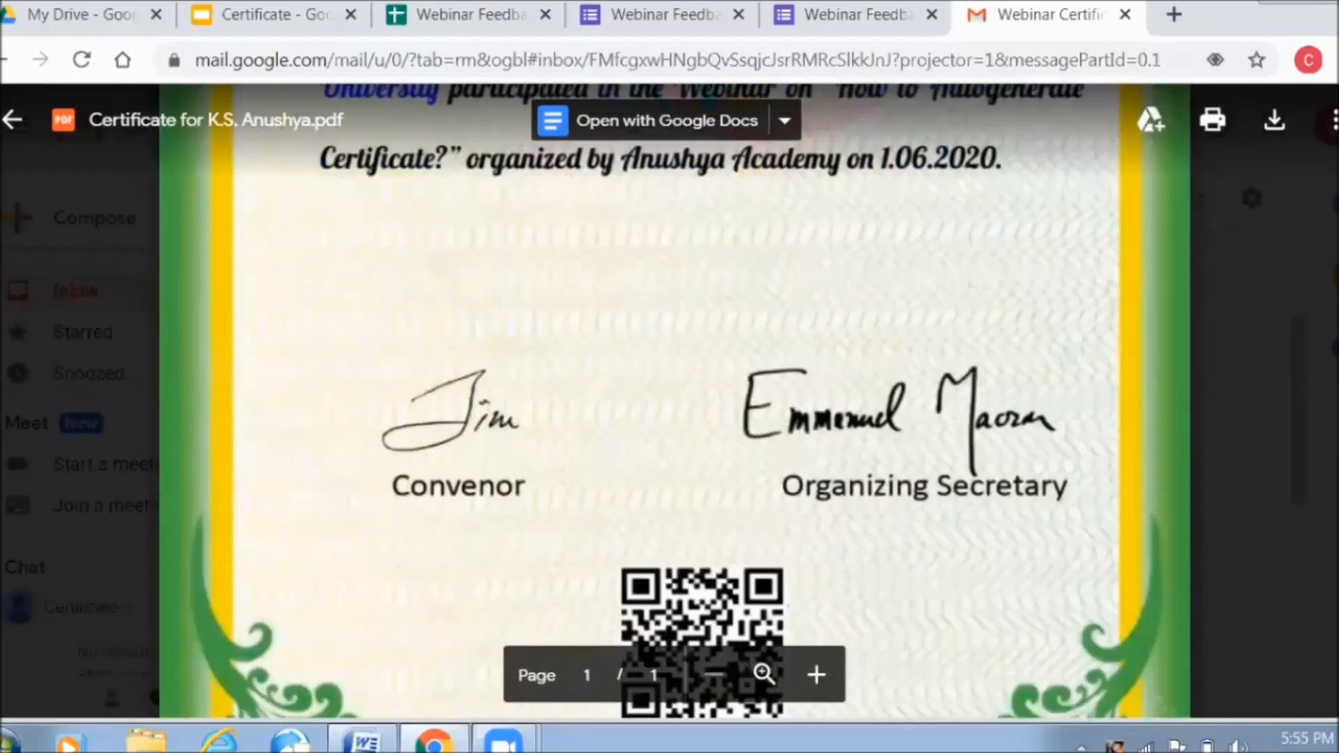
{"action": "left_click", "coordinate": [1301, 400]}
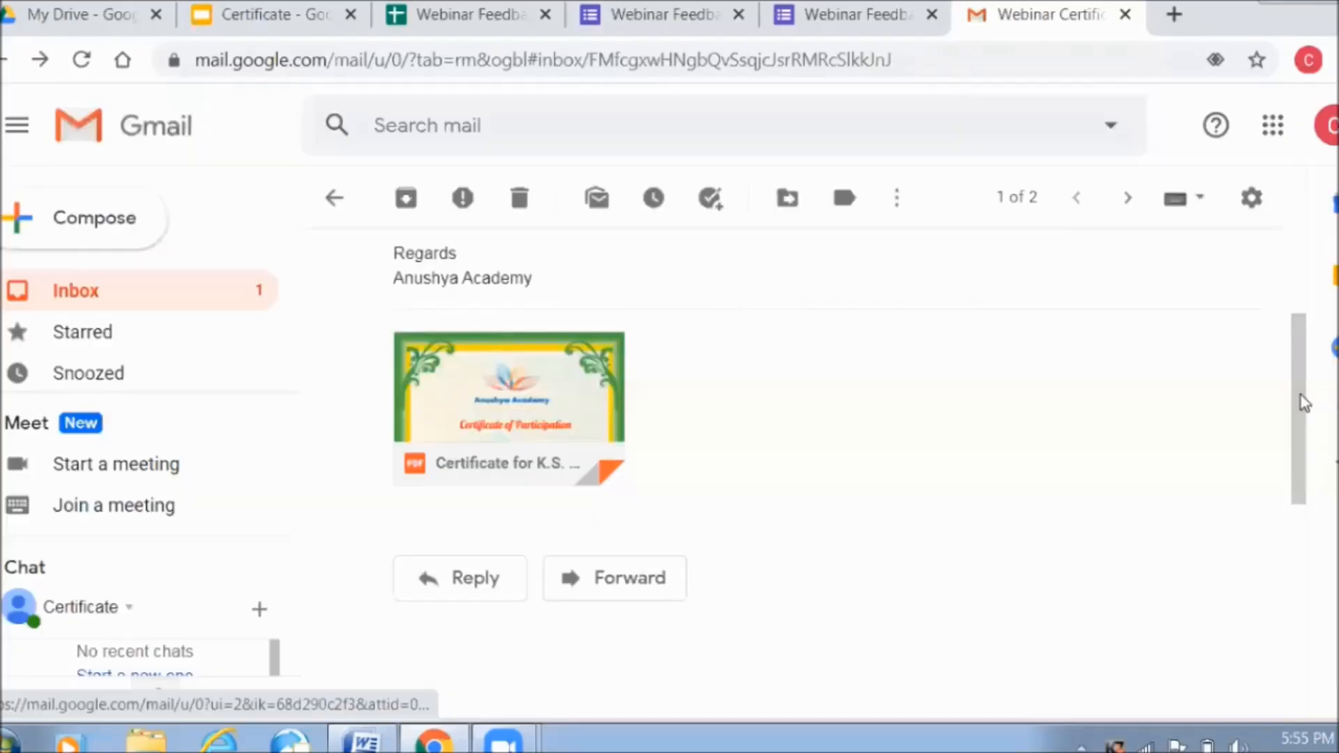